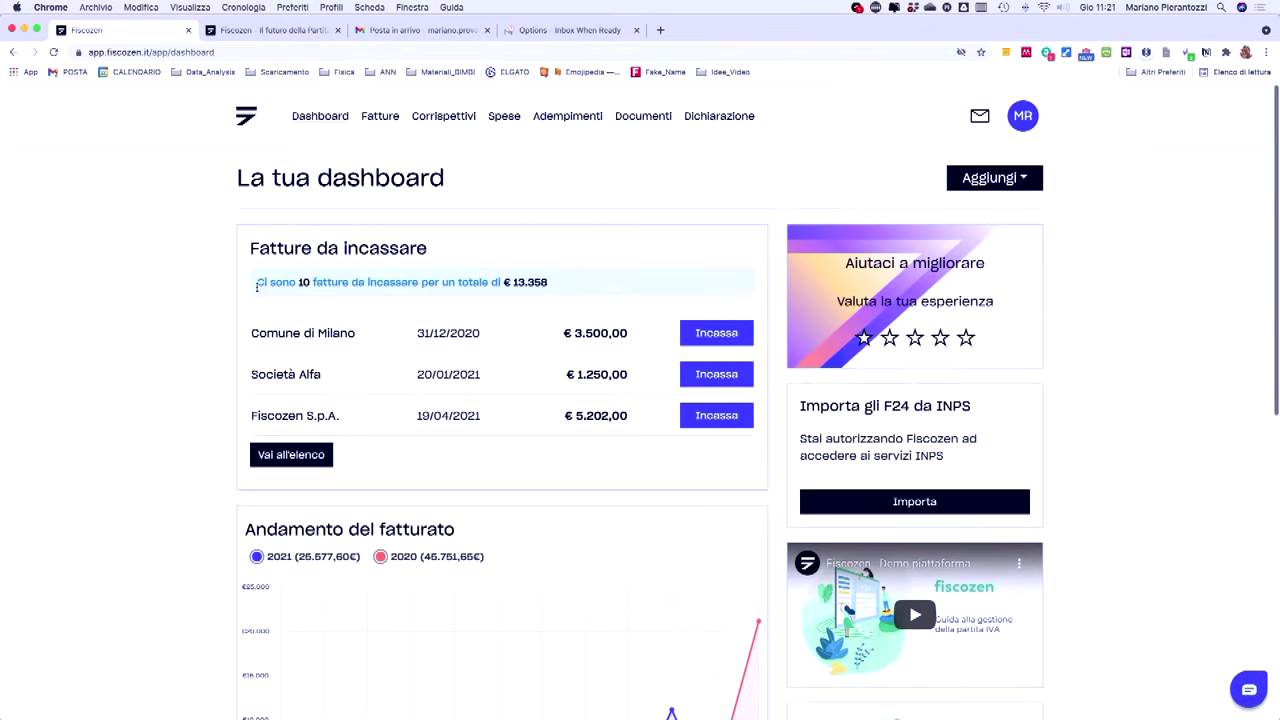
# Review the dashboard's uncollected invoices, revenue trend, upcoming deadlines and tax forecast, and open the tax obligations page.
pyautogui.click(381, 116)
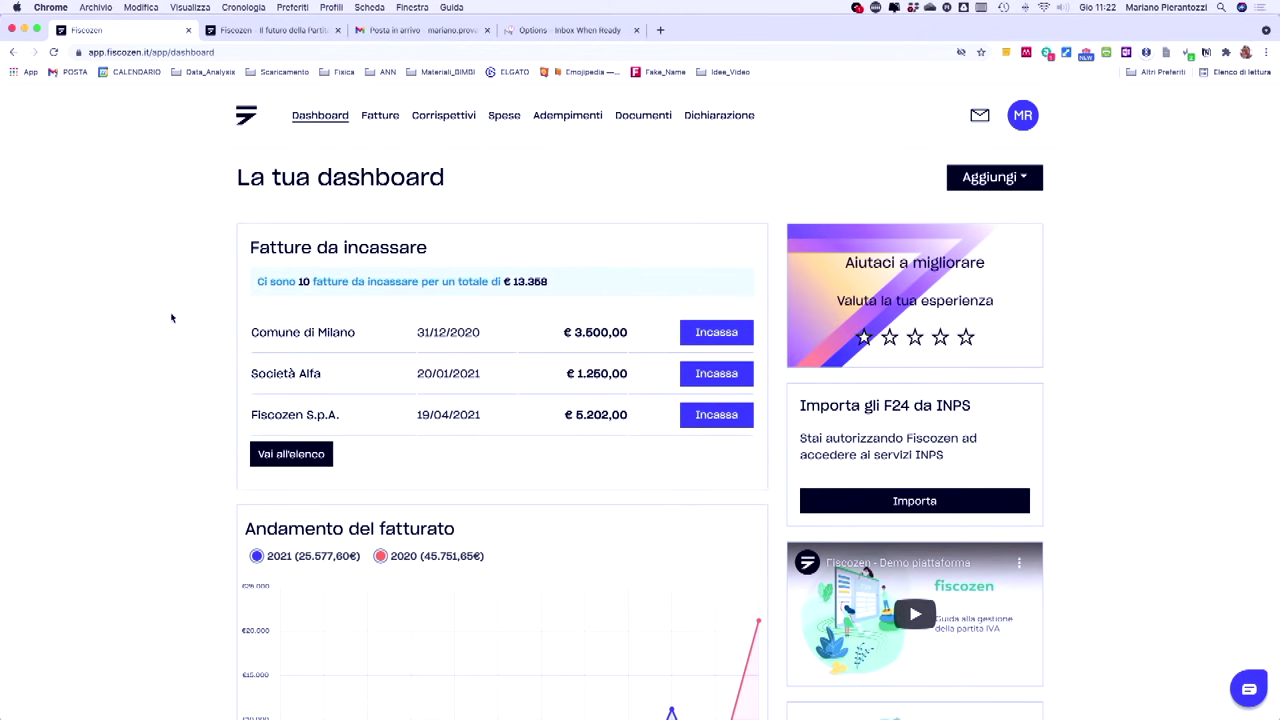
pyautogui.scroll(-5, 171, 317)
pyautogui.scroll(-6, 171, 317)
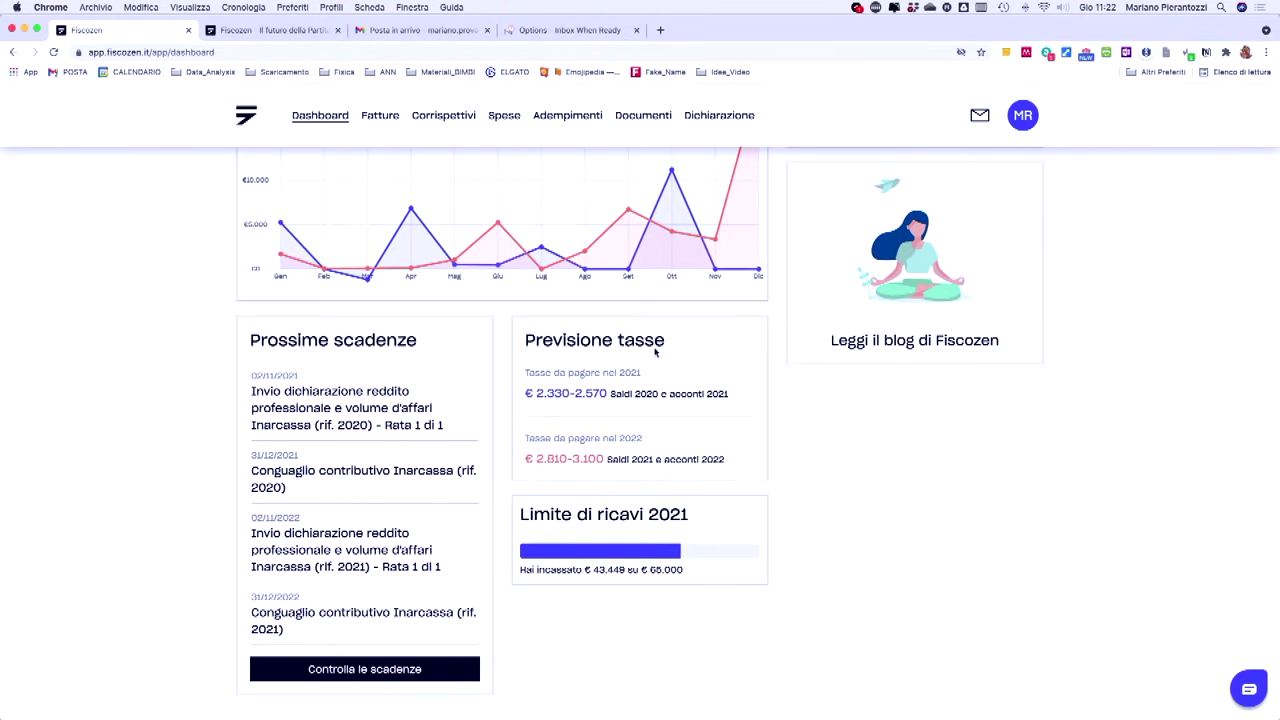
pyautogui.scroll(10, 250, 357)
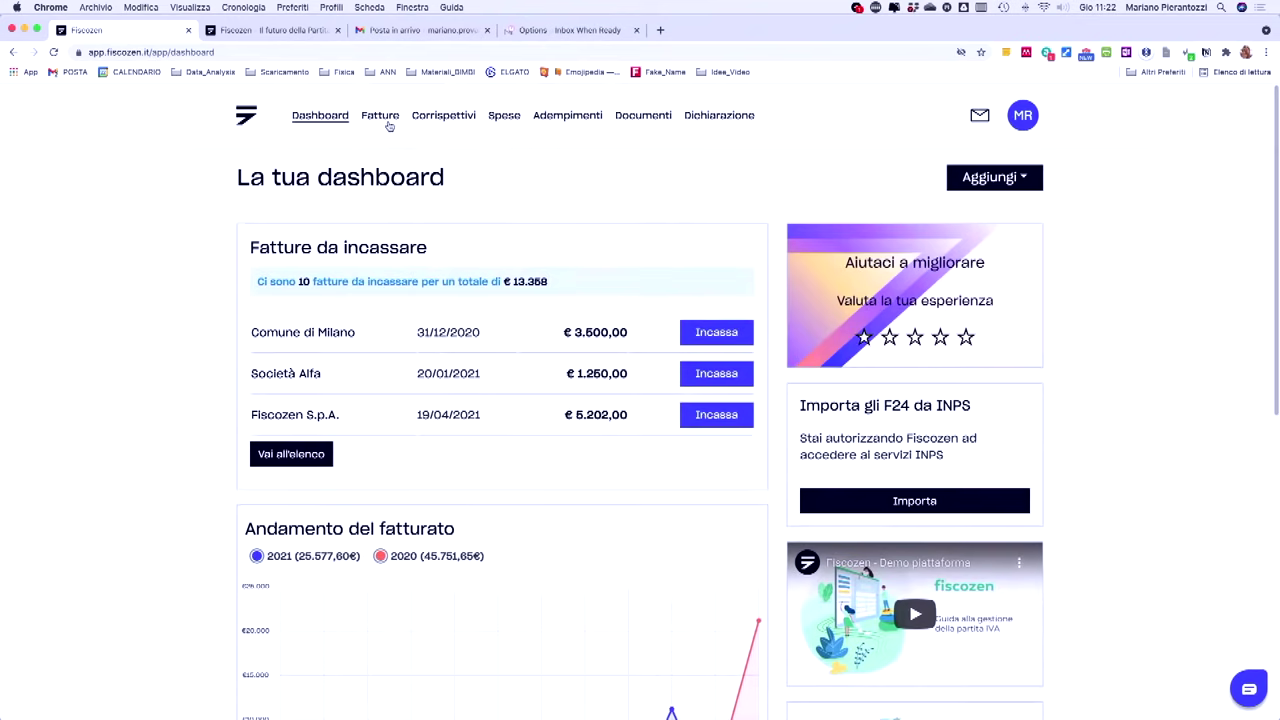
pyautogui.moveTo(394, 120)
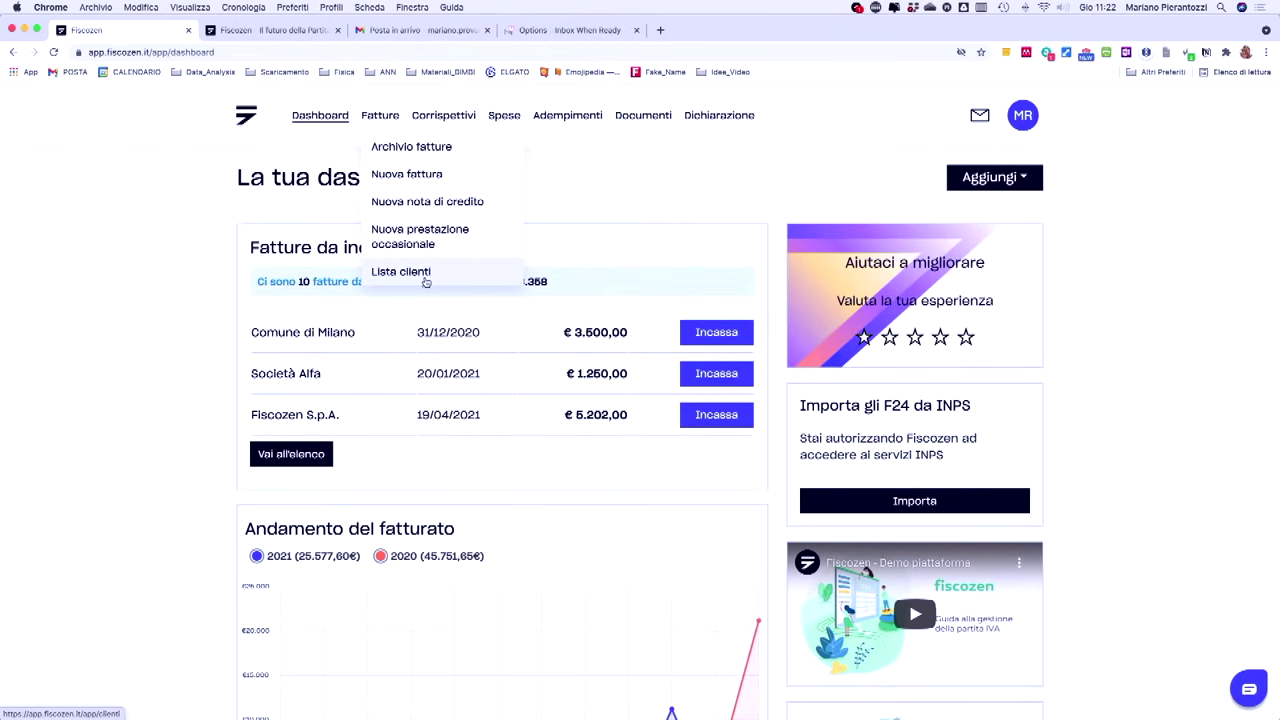
pyautogui.click(543, 118)
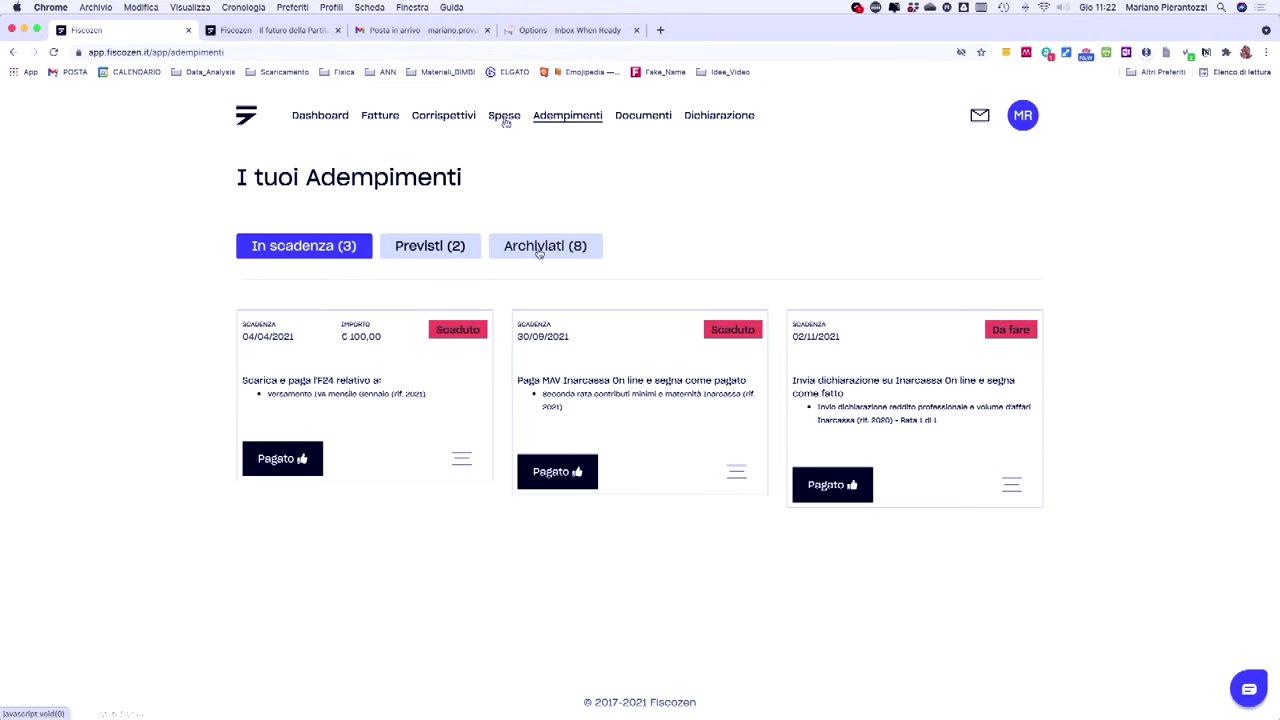
# Open the new invoice form and look over its client, date, services, reimbursement and payment sections.
pyautogui.moveTo(519, 111)
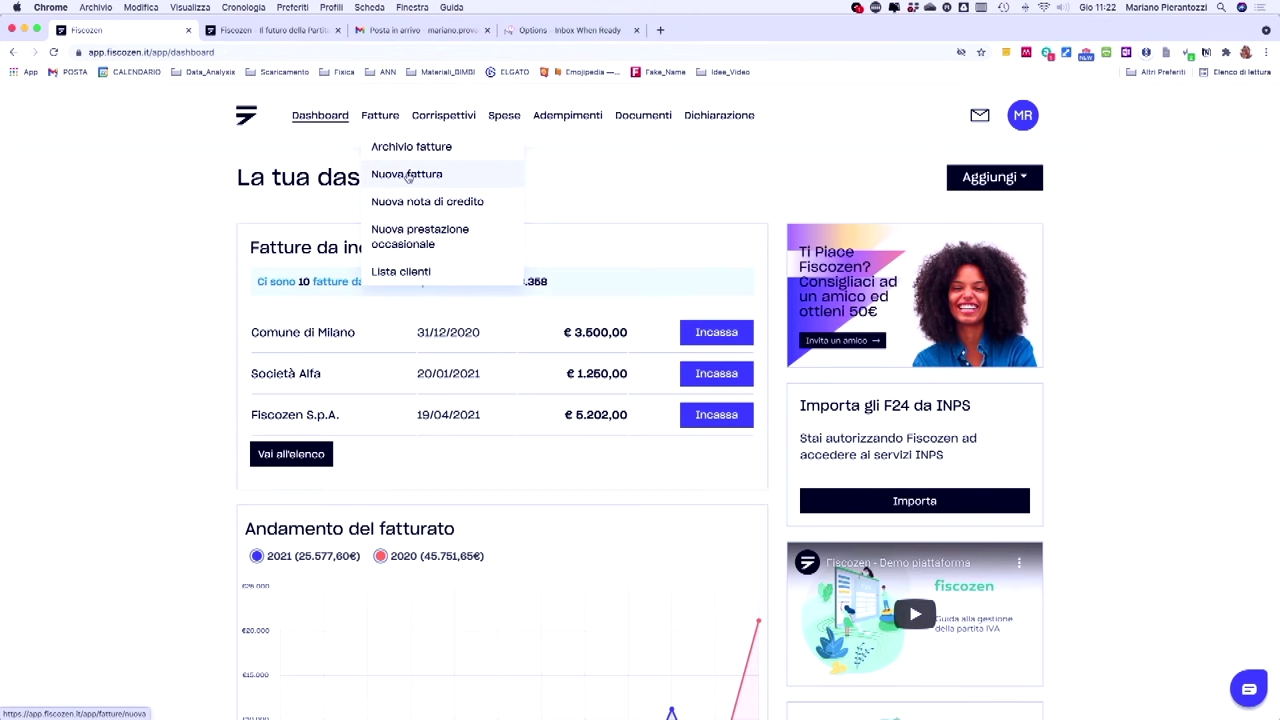
pyautogui.click(408, 175)
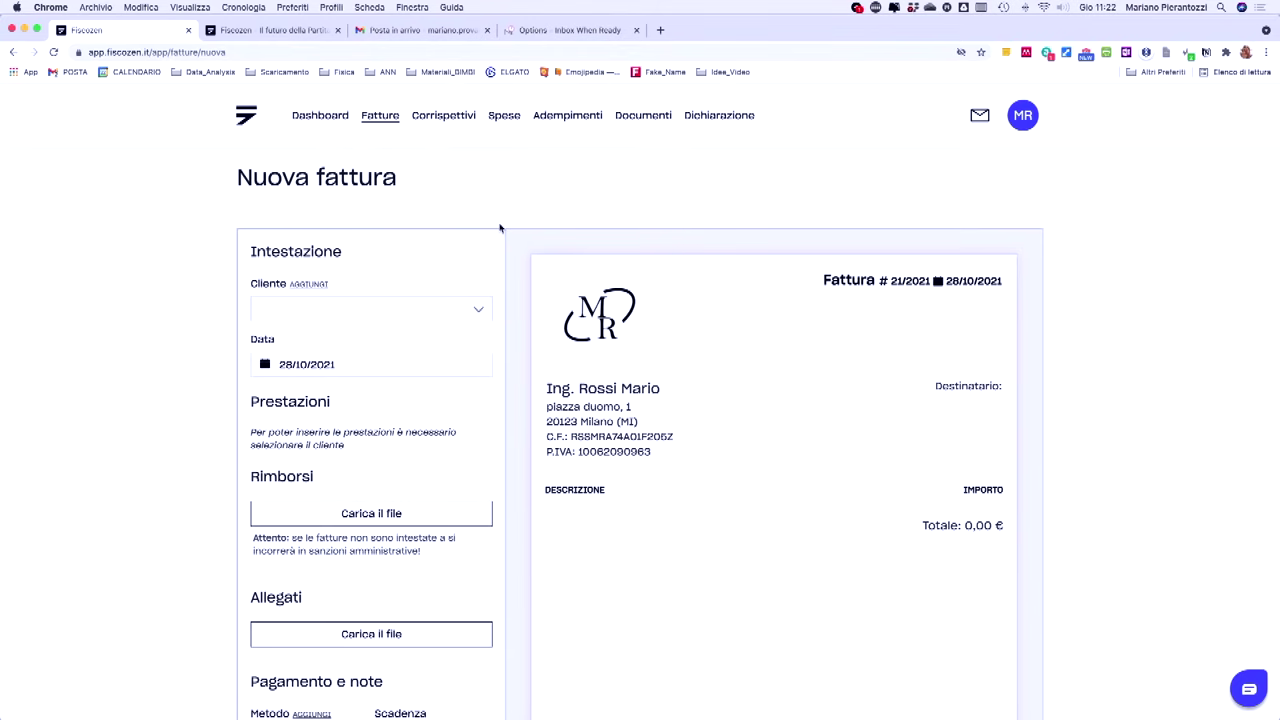
pyautogui.scroll(-5, 500, 228)
pyautogui.scroll(5, 500, 228)
# Switch to the Fiscozen homepage and look through its introduction and customer success stories.
pyautogui.hotkey('ctrl', 'Tab')
pyautogui.scroll(-2, 516, 190)
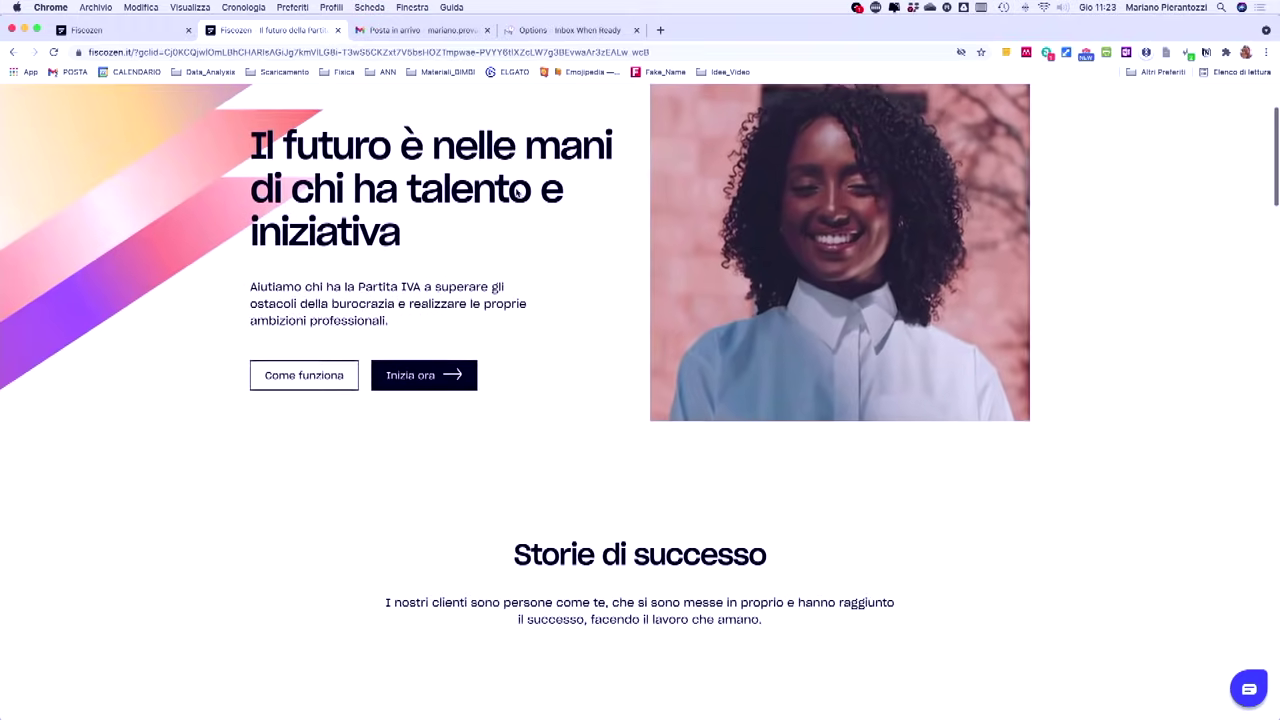
pyautogui.scroll(-4, 516, 190)
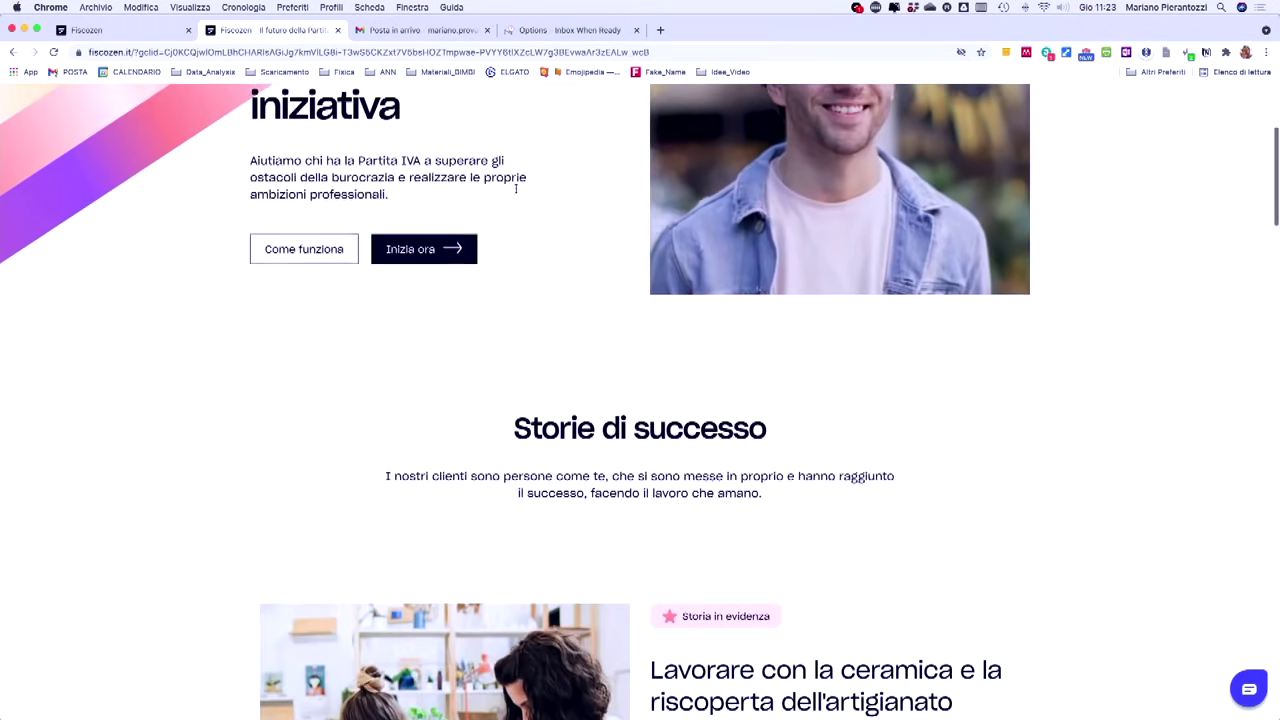
pyautogui.scroll(-4, 516, 193)
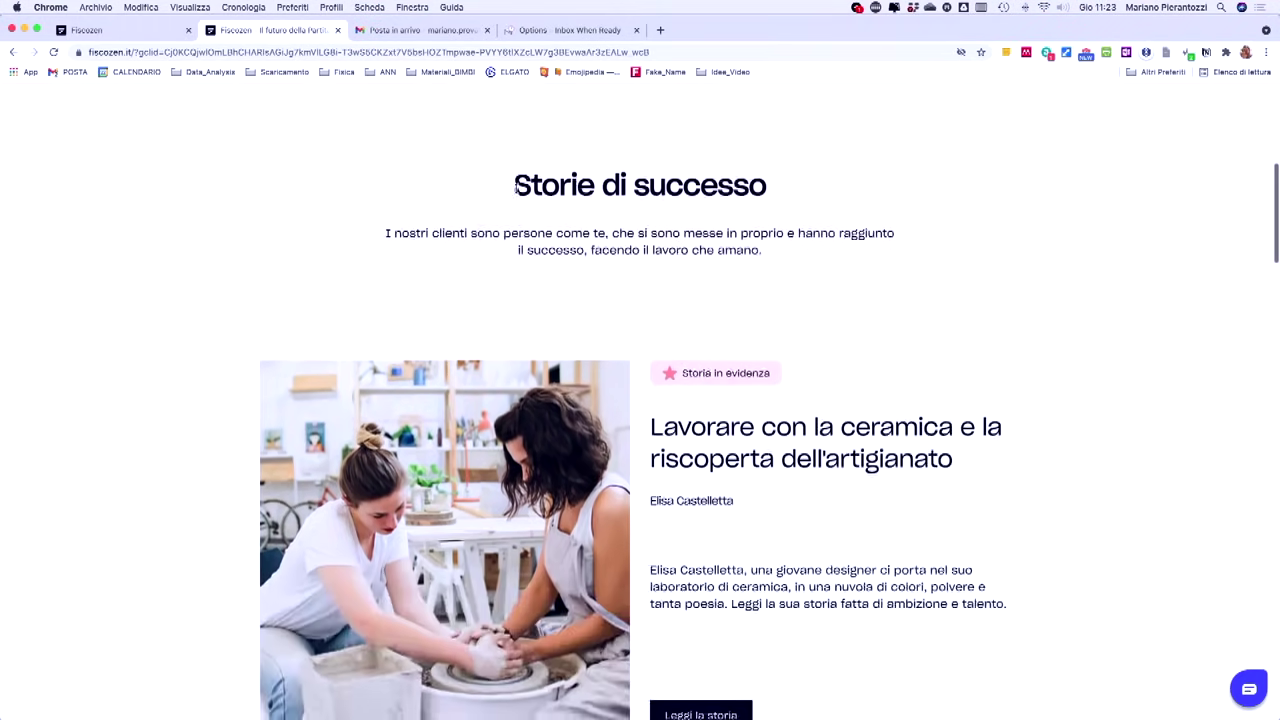
pyautogui.scroll(-8, 516, 188)
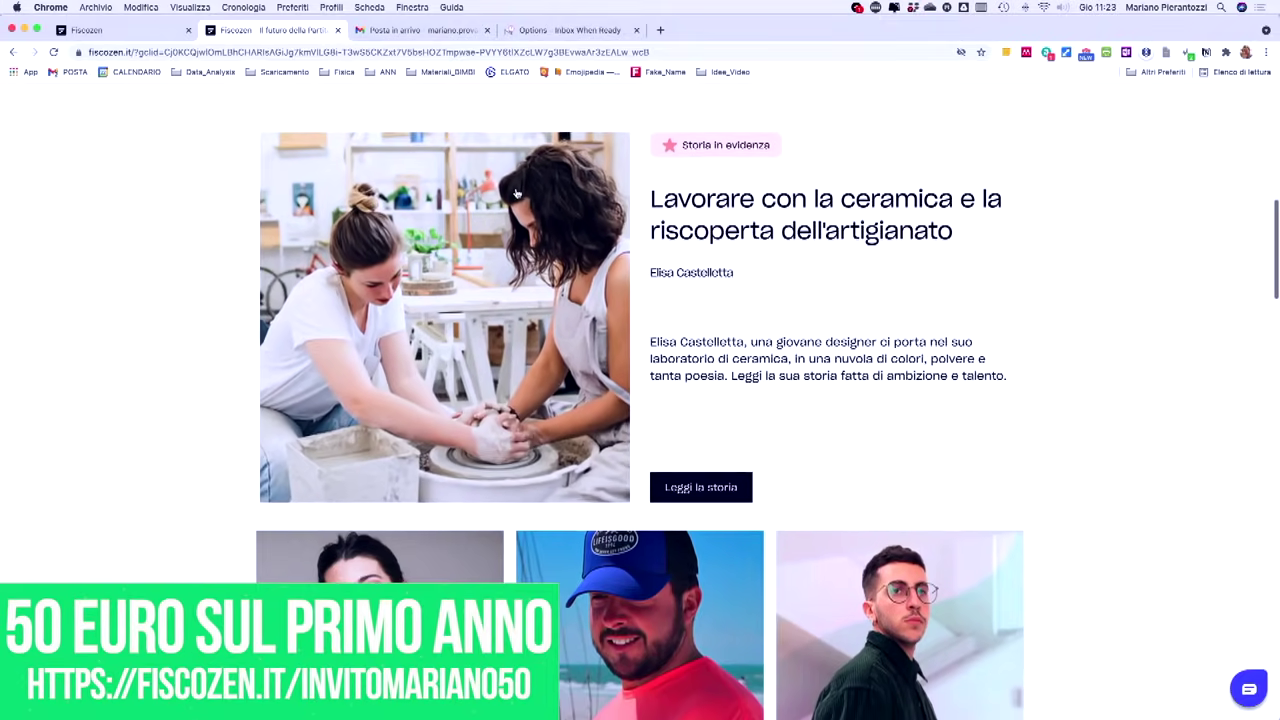
pyautogui.scroll(-8, 516, 193)
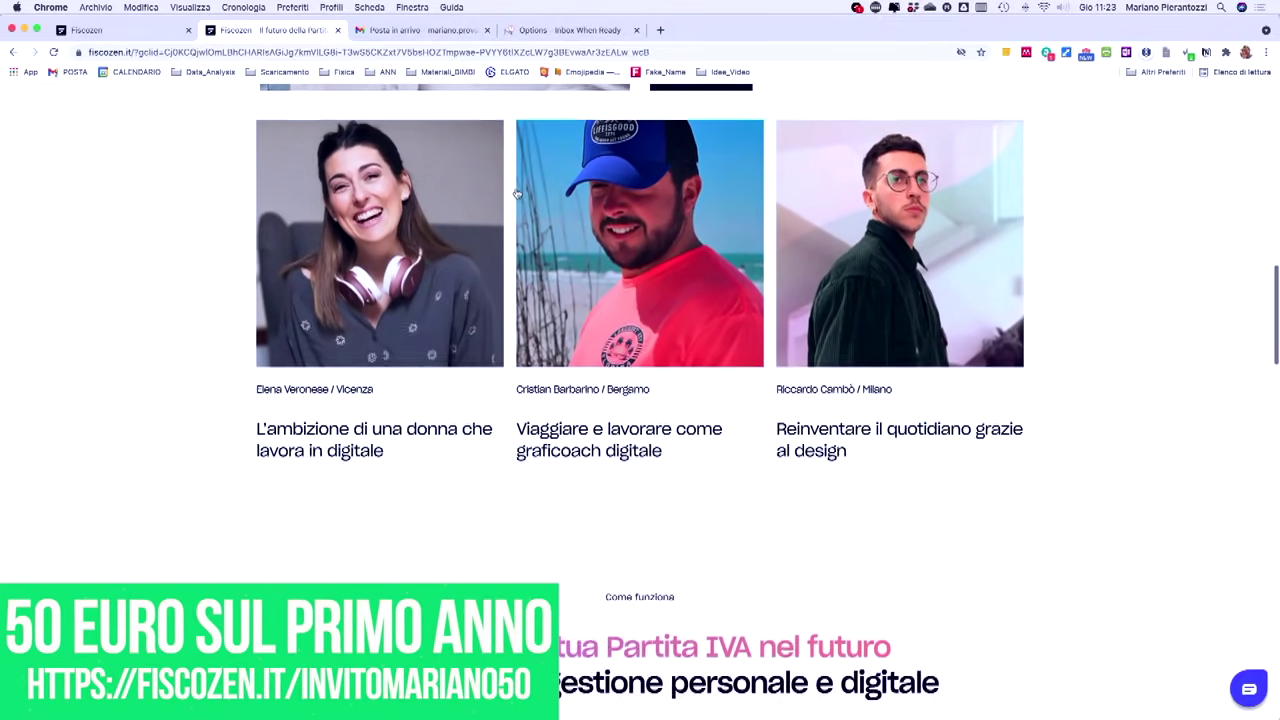
pyautogui.scroll(15, 516, 193)
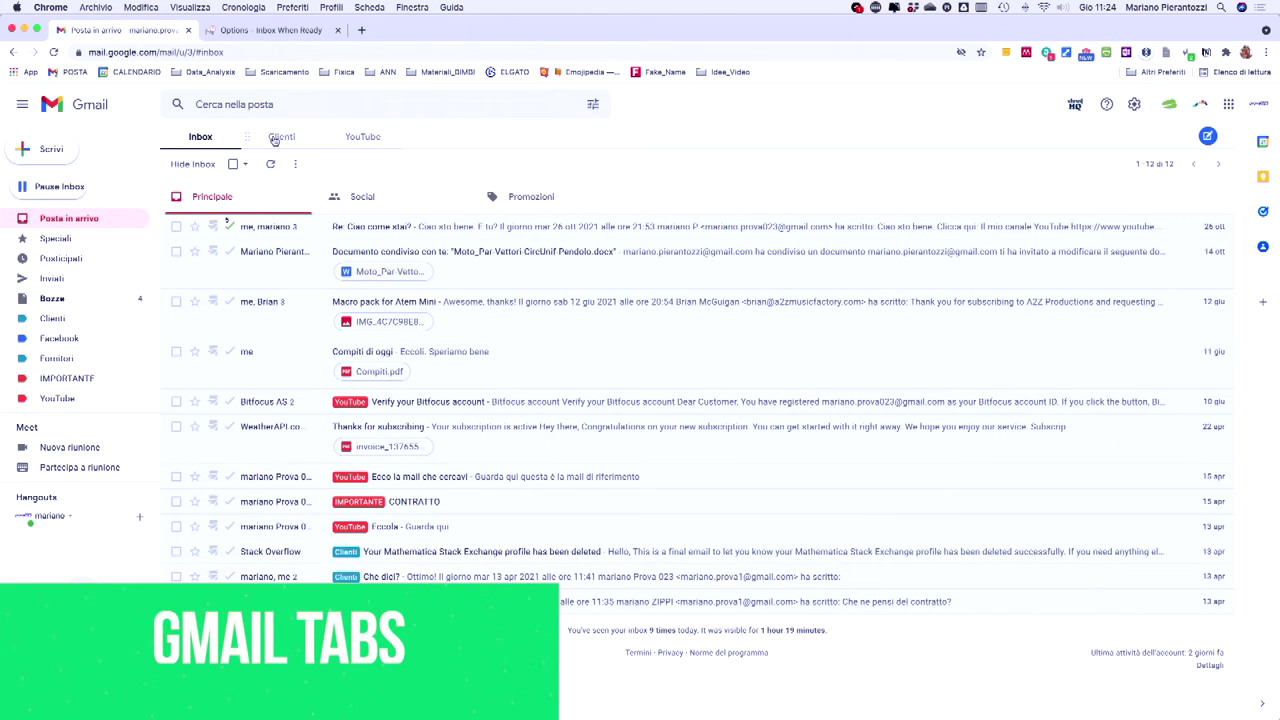
# View the messages under the Clienti and YouTube label tabs and return to the inbox.
pyautogui.click(278, 137)
pyautogui.click(363, 138)
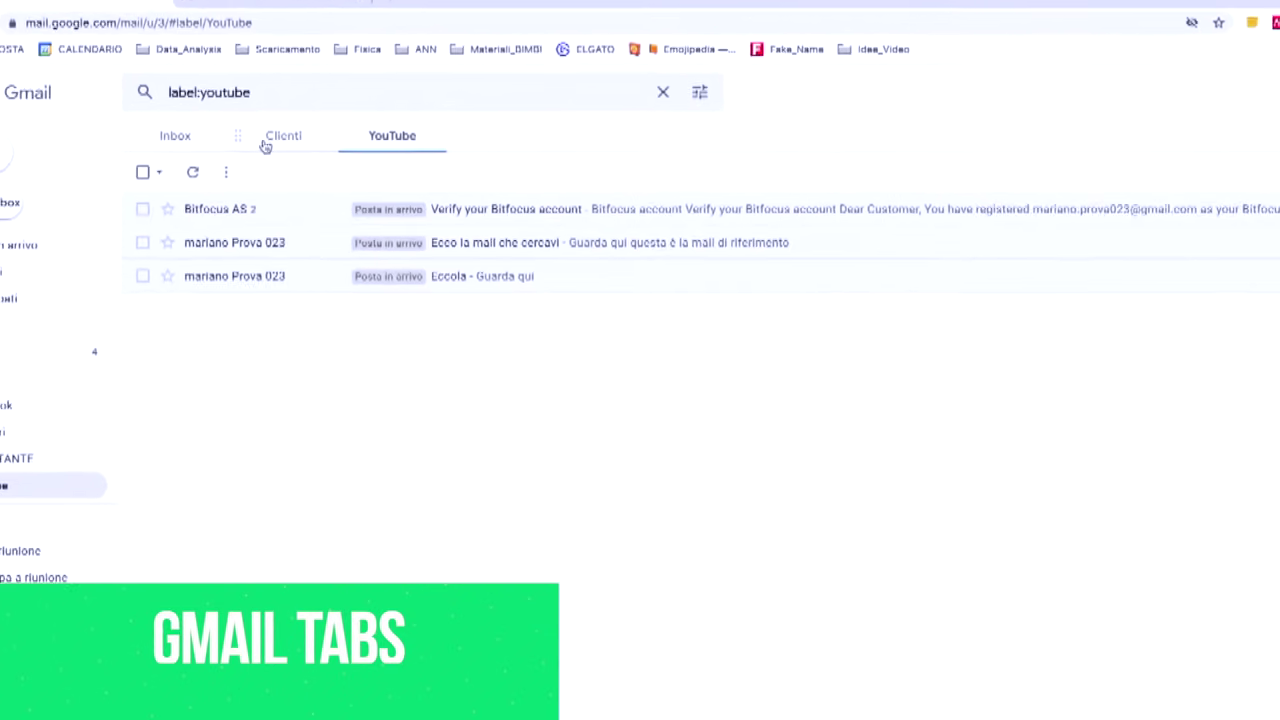
pyautogui.click(263, 142)
pyautogui.click(145, 140)
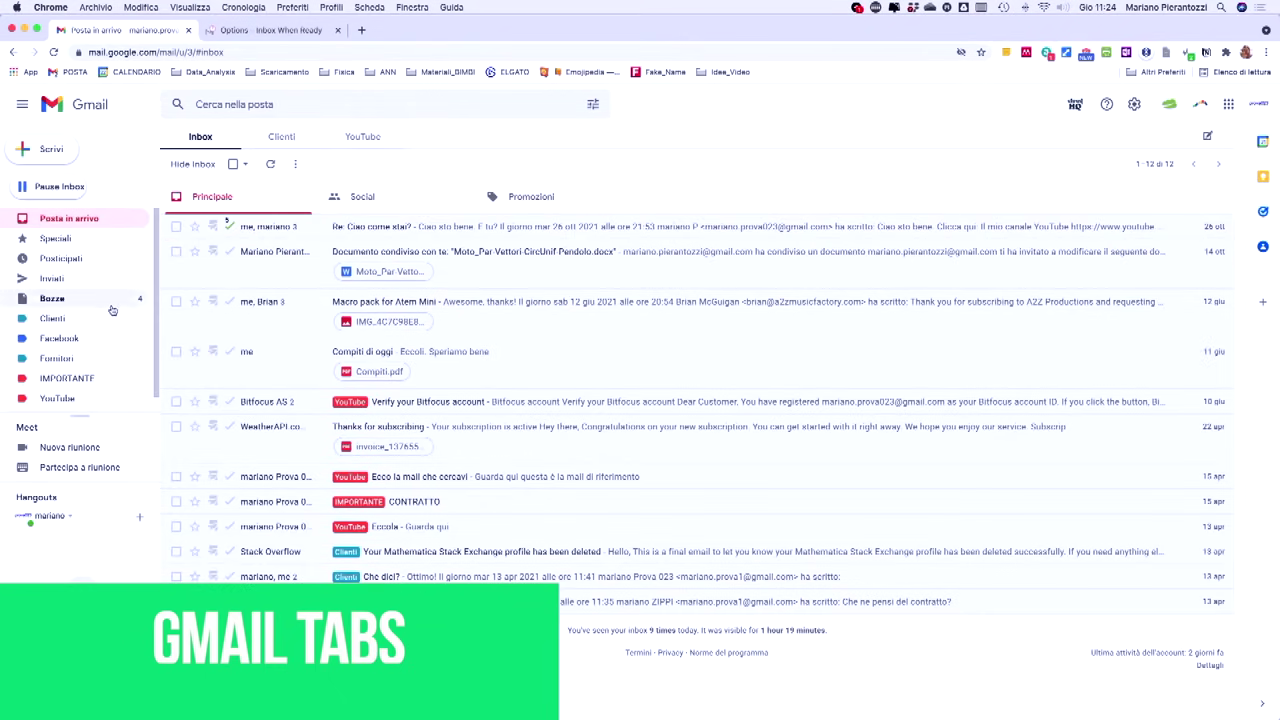
# Add the Facebook label to the Gmail tabs above the message list.
pyautogui.scroll(-1, 107, 343)
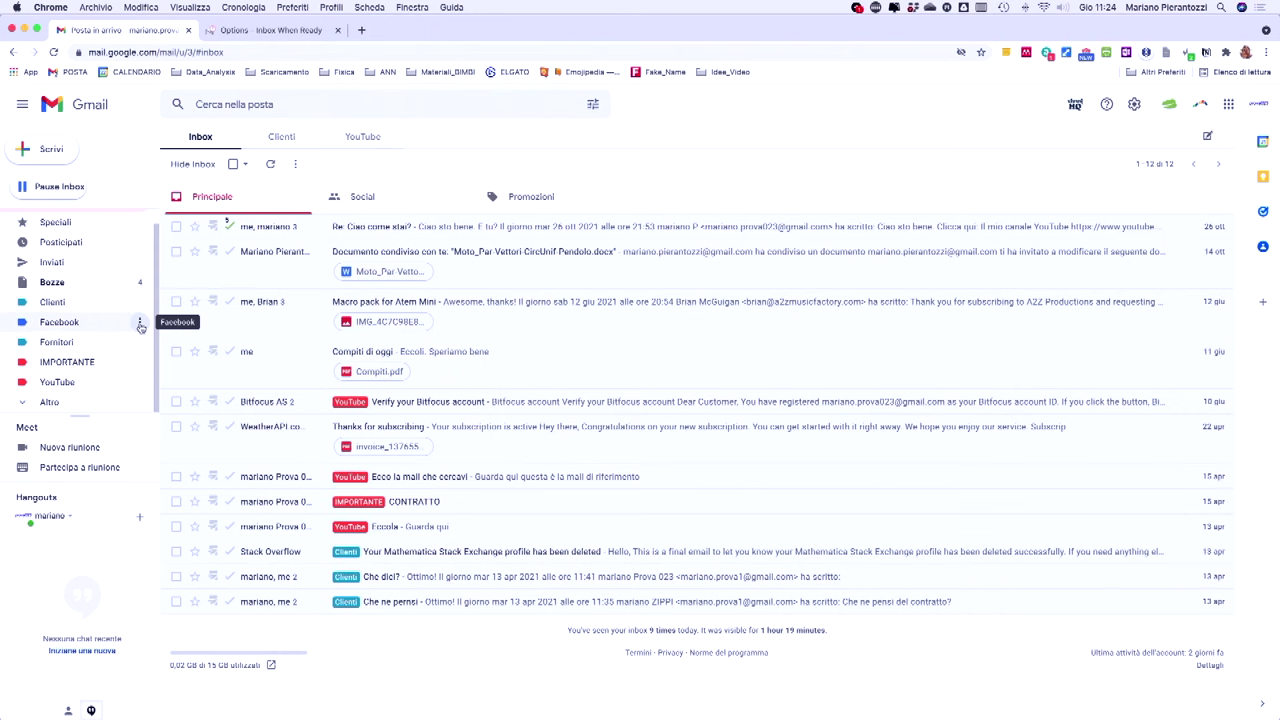
pyautogui.click(140, 323)
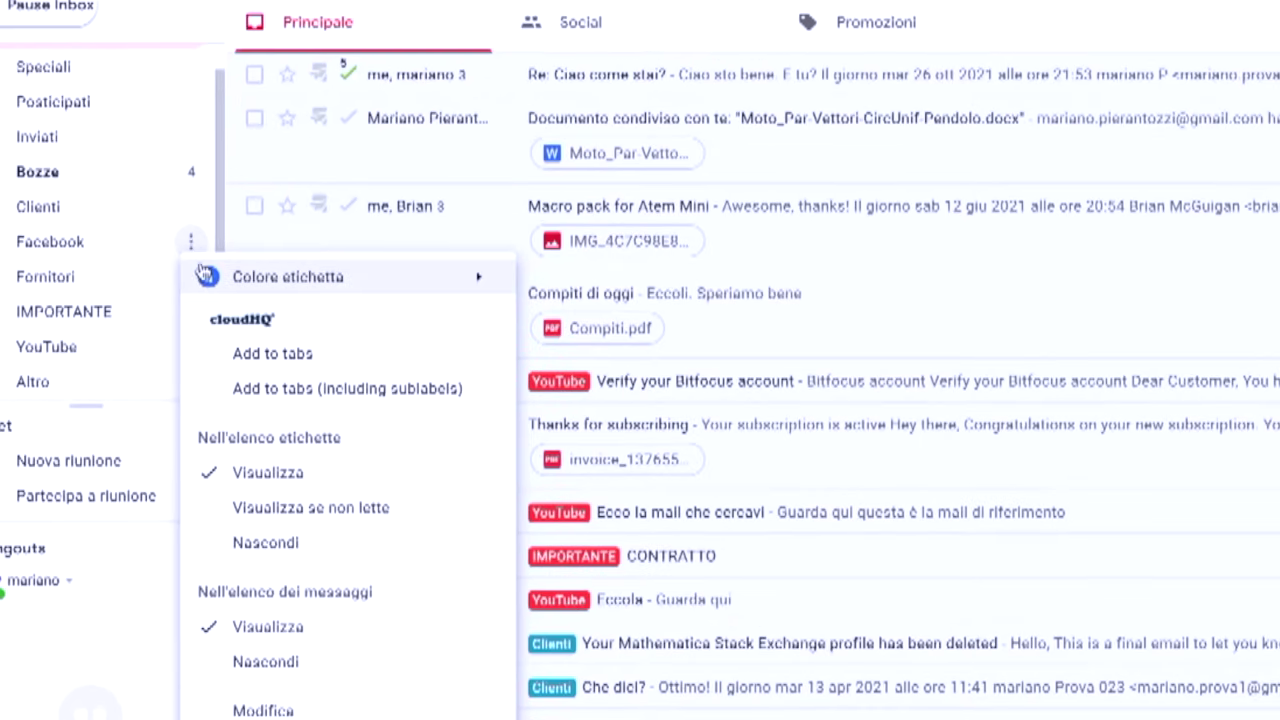
pyautogui.click(300, 358)
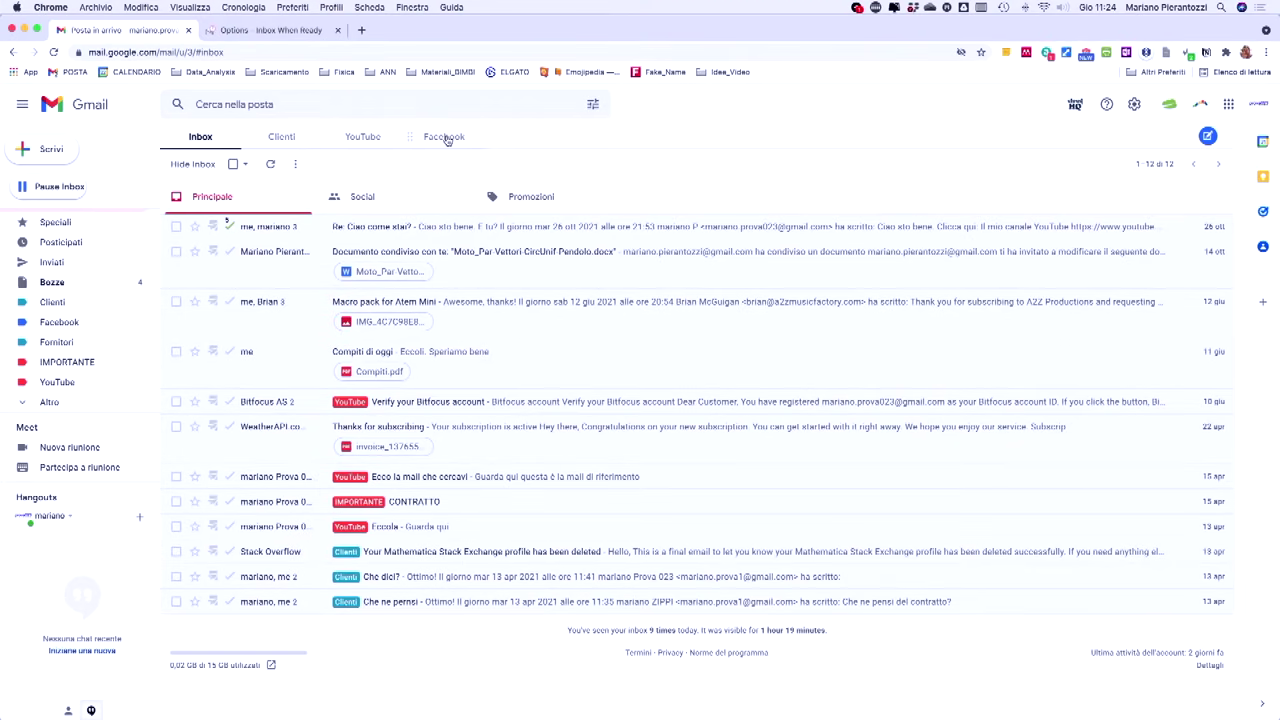
# View the contents of the Facebook and YouTube tabs, ending on the Facebook tab.
pyautogui.click(444, 137)
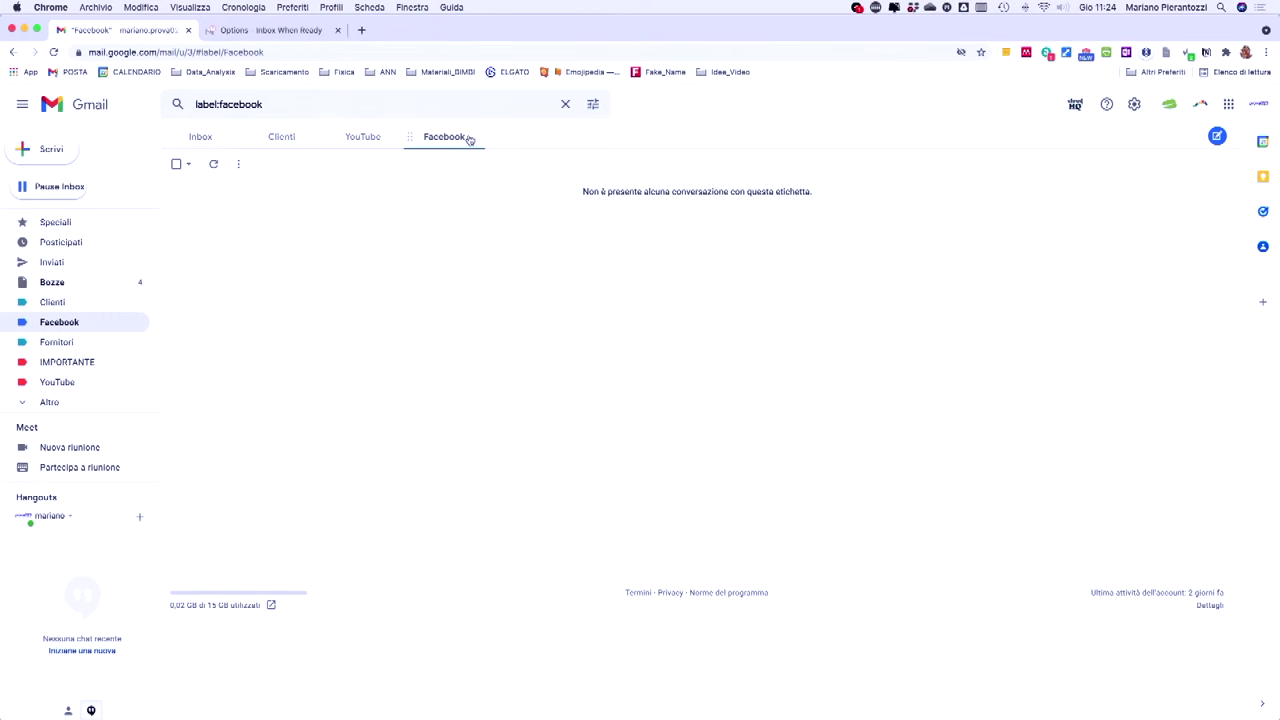
pyautogui.click(362, 138)
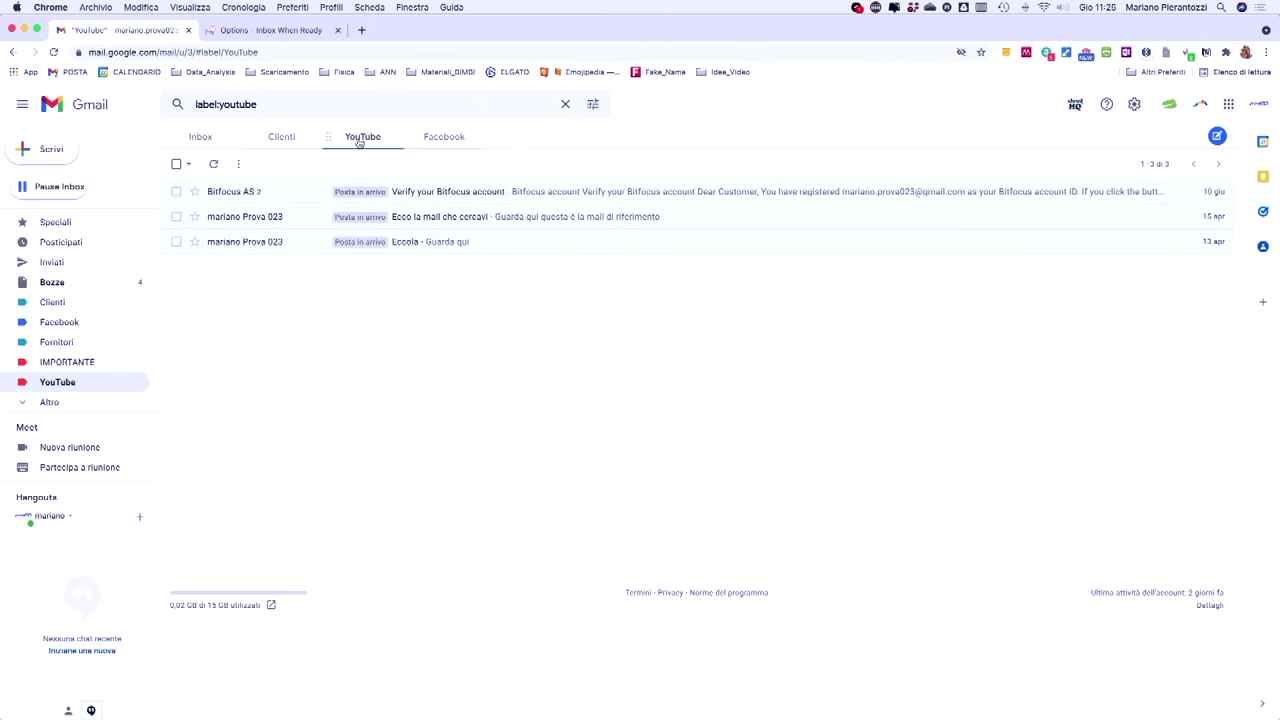
pyautogui.click(448, 138)
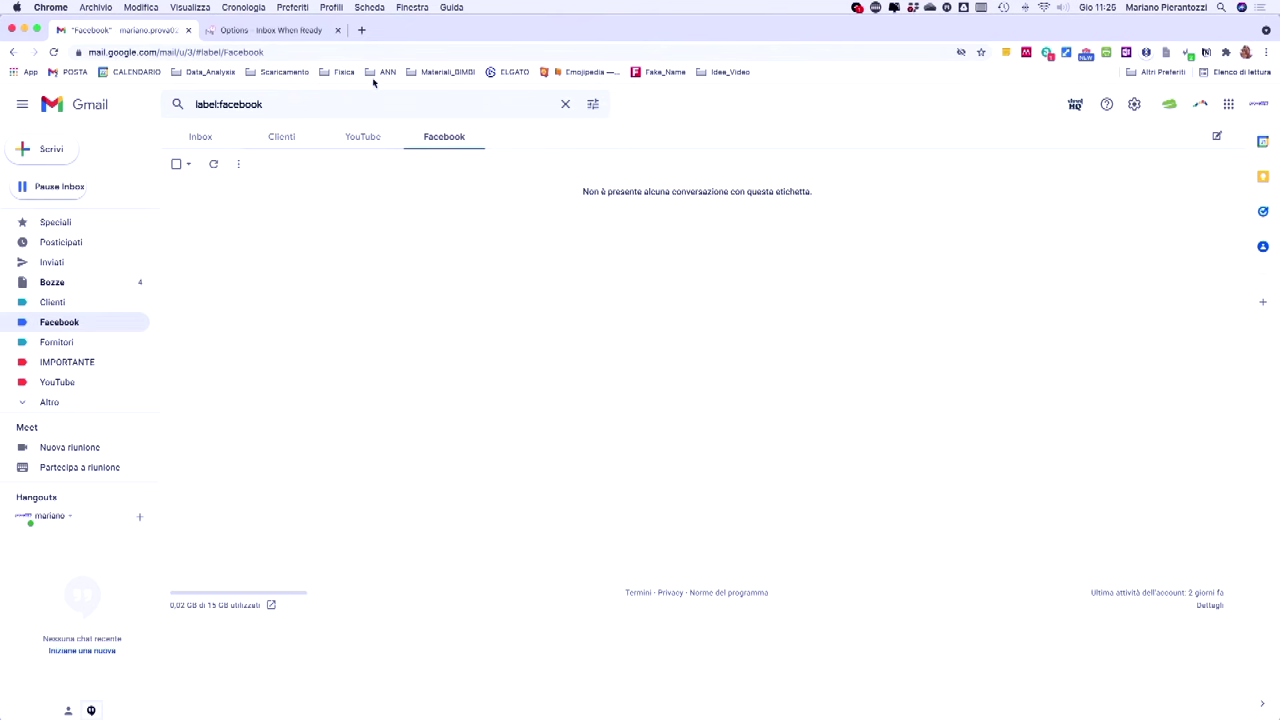
# Remove the Facebook tab from the Gmail tabs and finish editing the tab bar.
pyautogui.click(1217, 136)
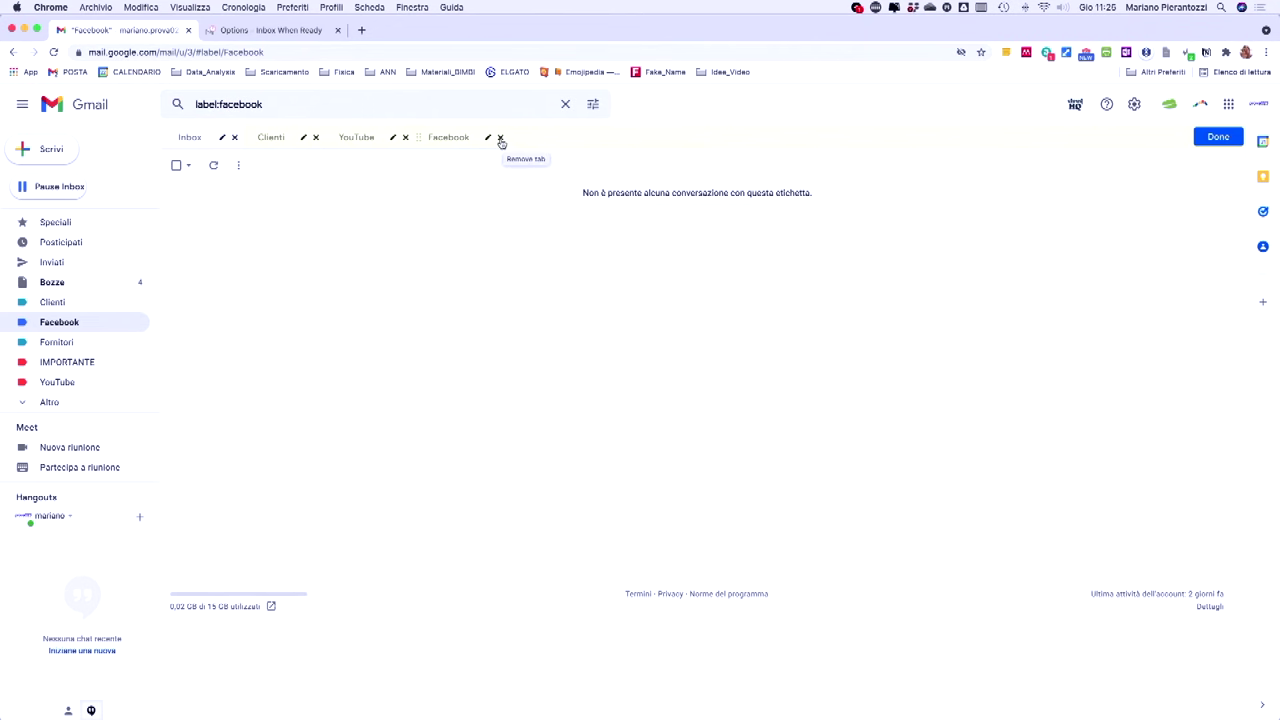
pyautogui.click(501, 139)
pyautogui.click(762, 126)
pyautogui.click(1218, 137)
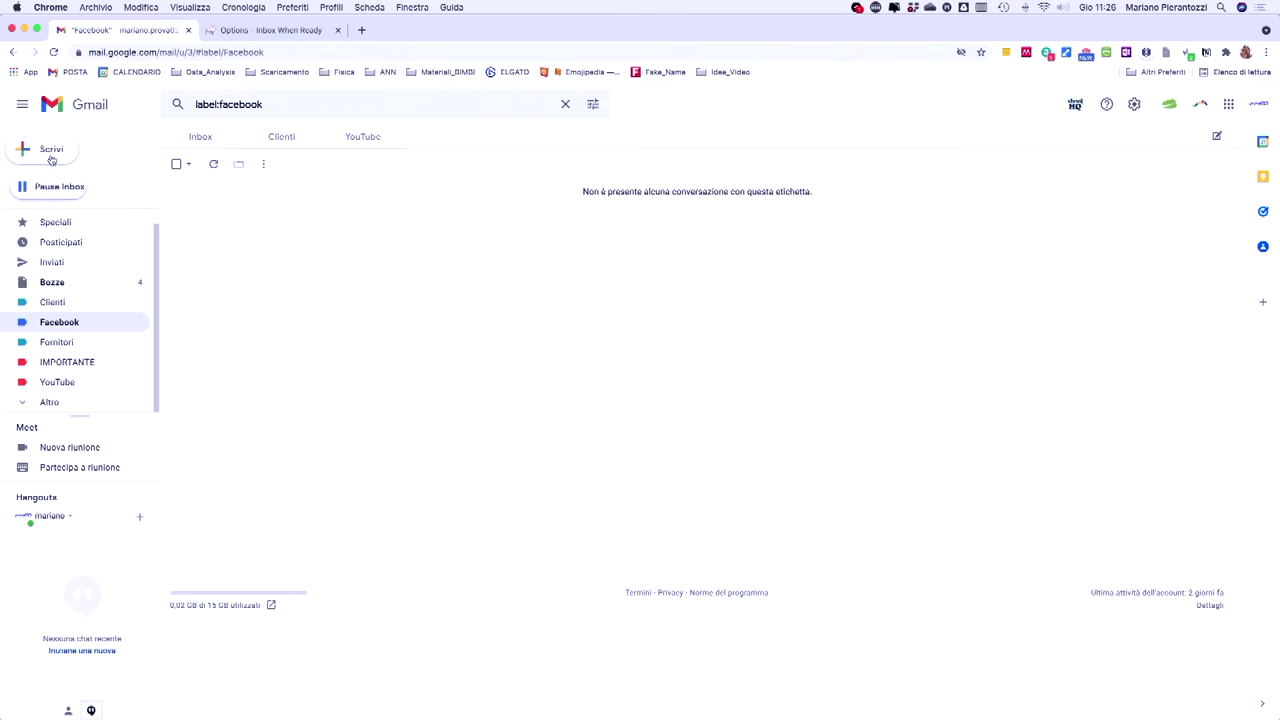
# Start a new message, check the available signatures and insert the Meeting/Demo Request template into the body.
pyautogui.click(47, 152)
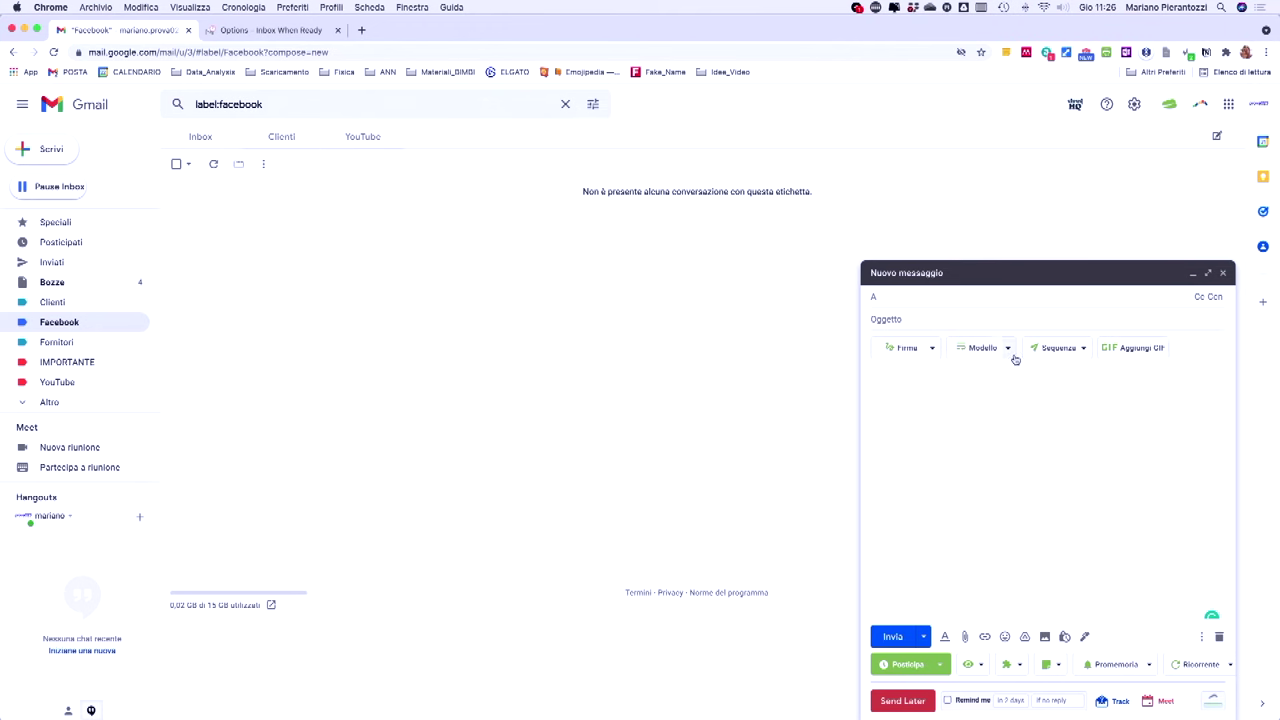
pyautogui.click(932, 349)
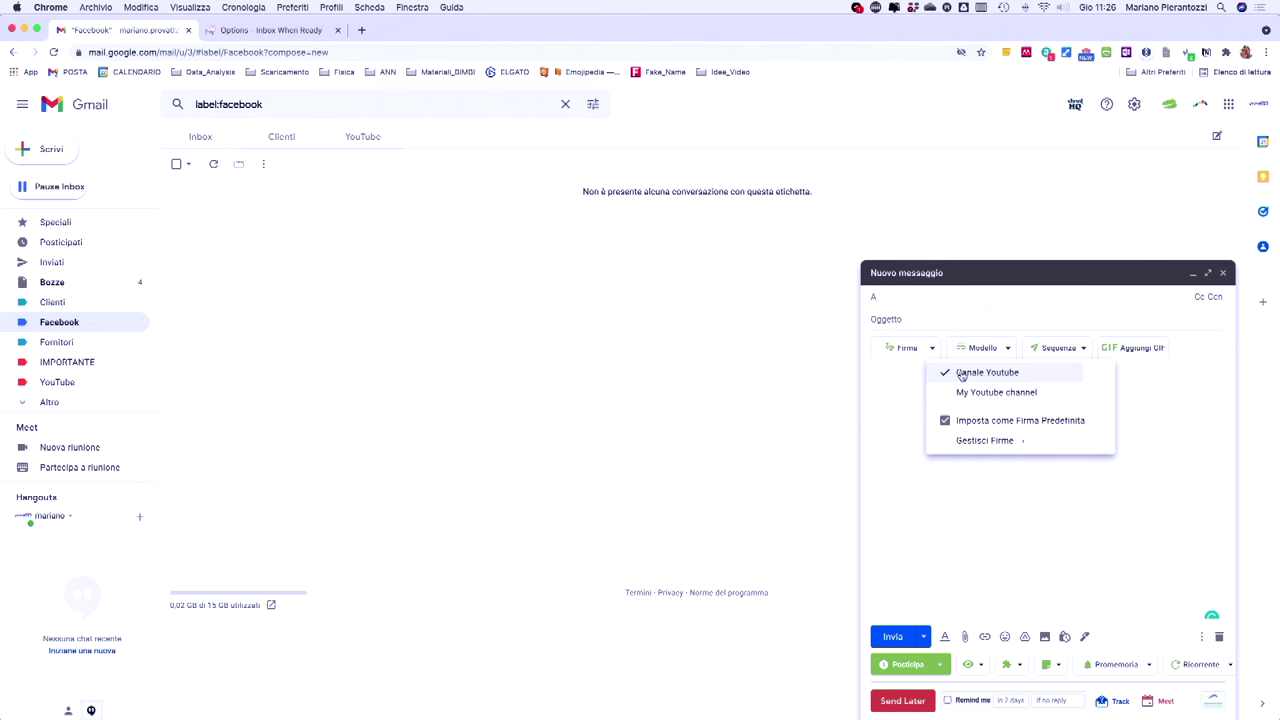
pyautogui.click(1010, 349)
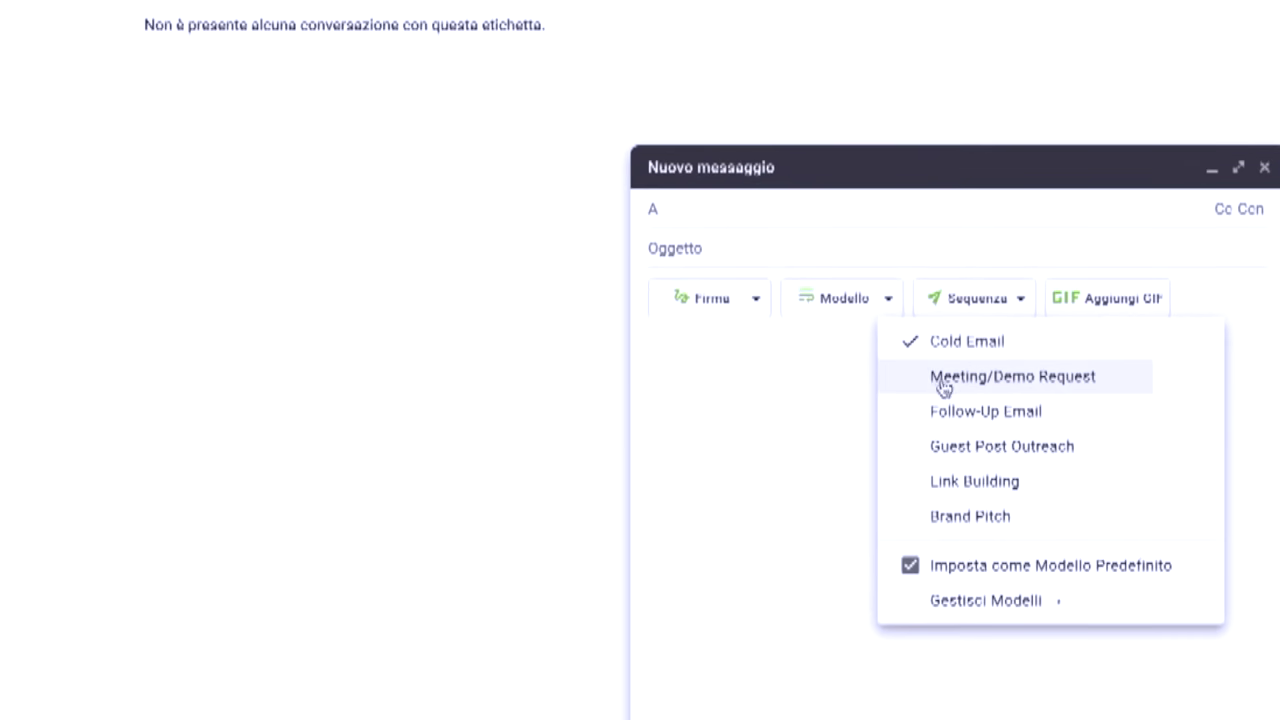
pyautogui.click(1034, 392)
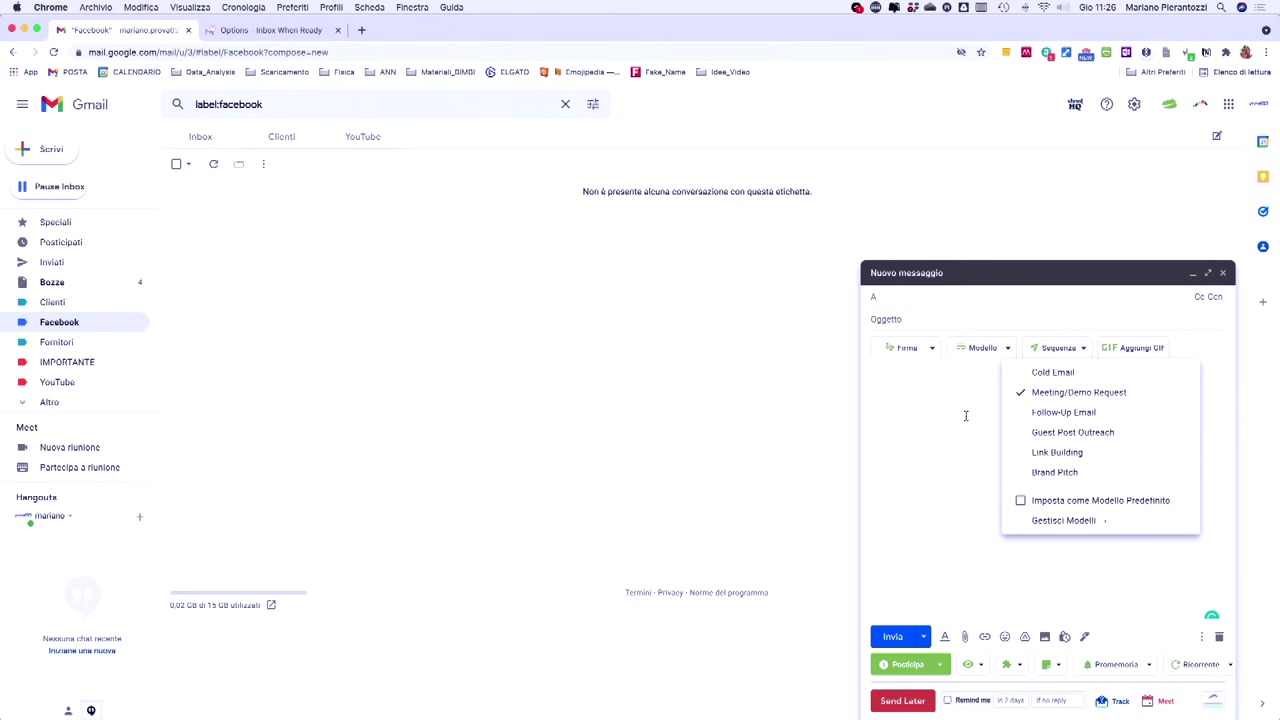
pyautogui.click(966, 415)
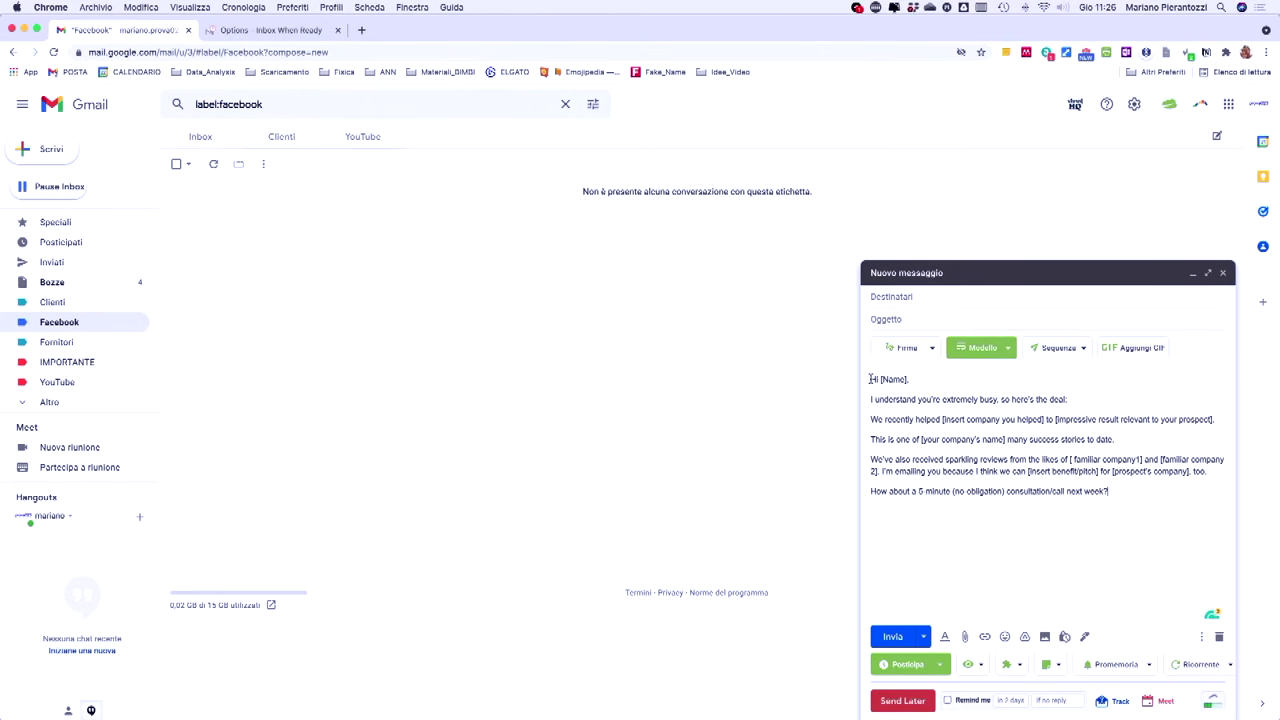
# Highlight the inserted template's paragraphs and check the template list's option for setting a default template.
pyautogui.press('super+a')
pyautogui.click(900, 380)
pyautogui.moveTo(871, 400); pyautogui.dragTo(1147, 502)
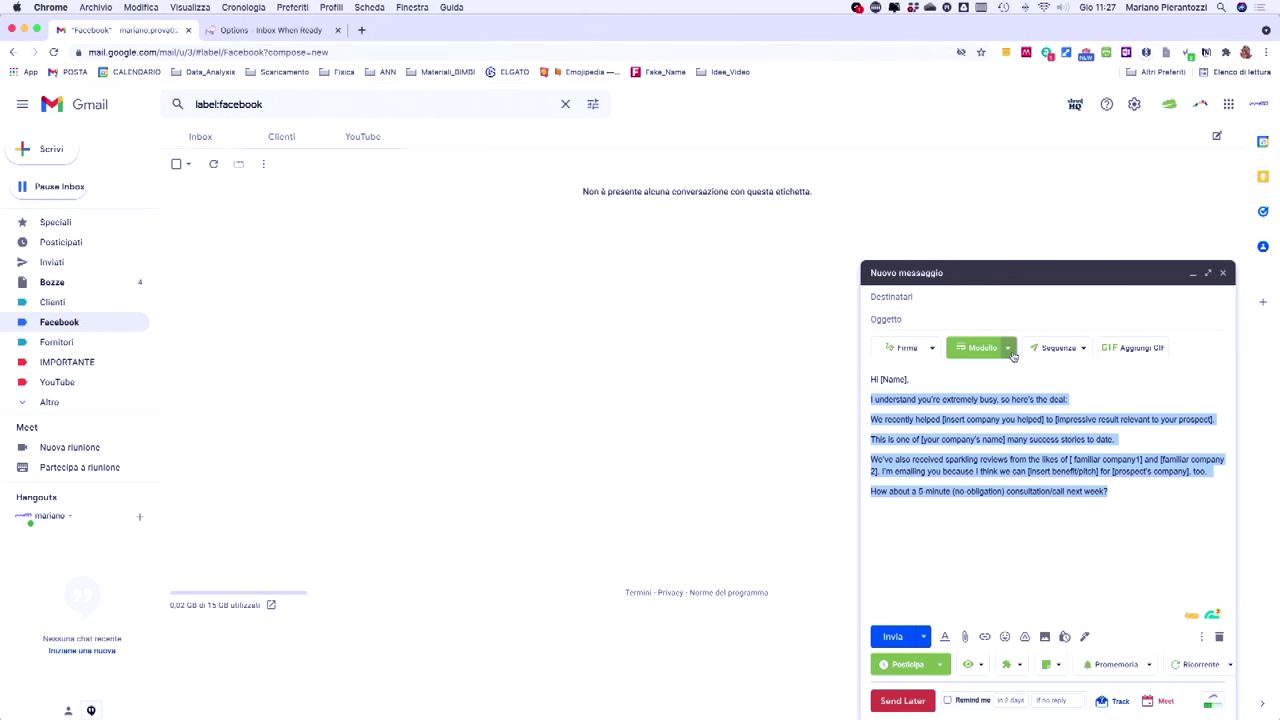
pyautogui.click(1009, 350)
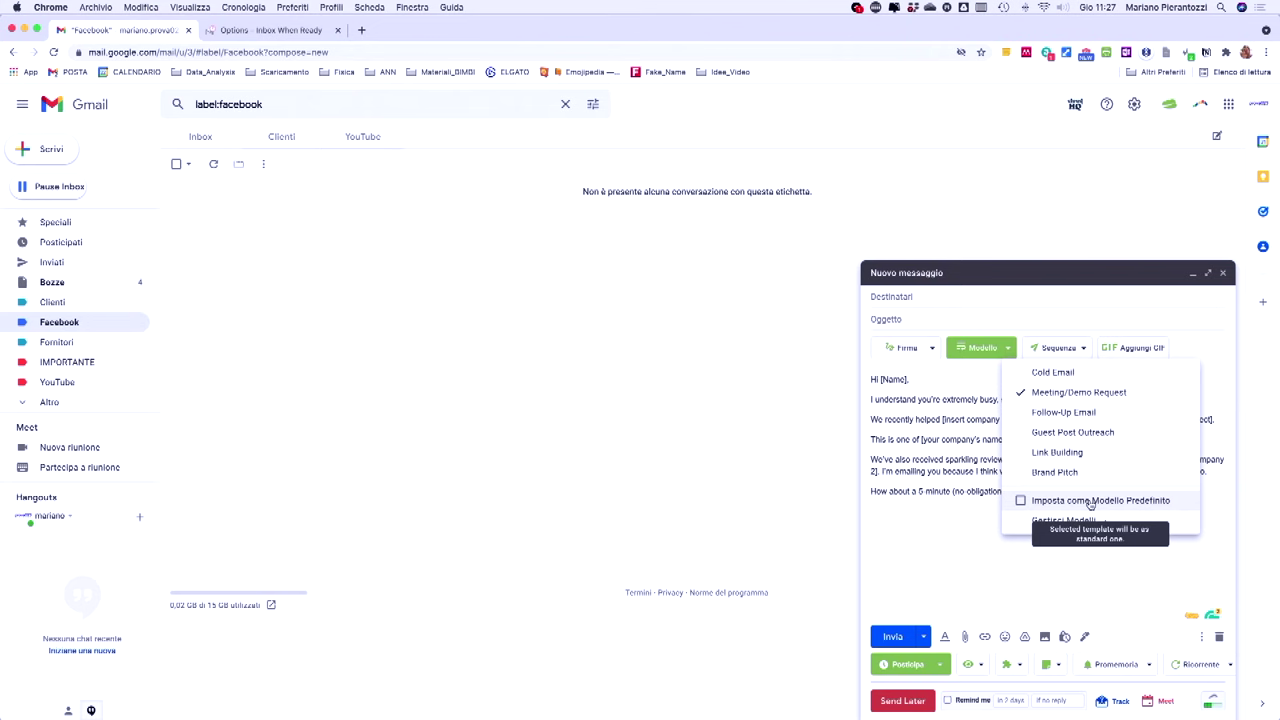
pyautogui.tripleClick(943, 402)
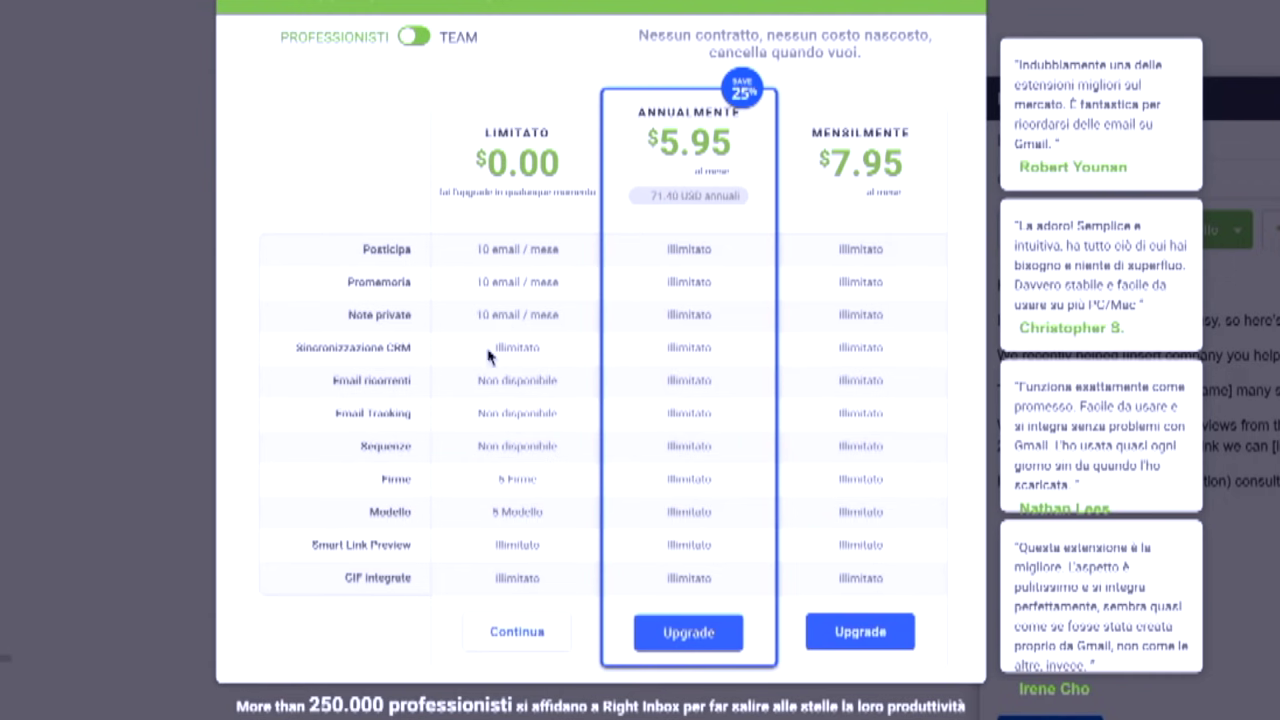
# Examine the free plan's monthly limits for scheduling, reminders and private notes, and close the upgrade offer.
pyautogui.moveTo(477, 249); pyautogui.dragTo(535, 253)
pyautogui.moveTo(477, 282); pyautogui.dragTo(535, 284)
pyautogui.moveTo(477, 314); pyautogui.dragTo(535, 316)
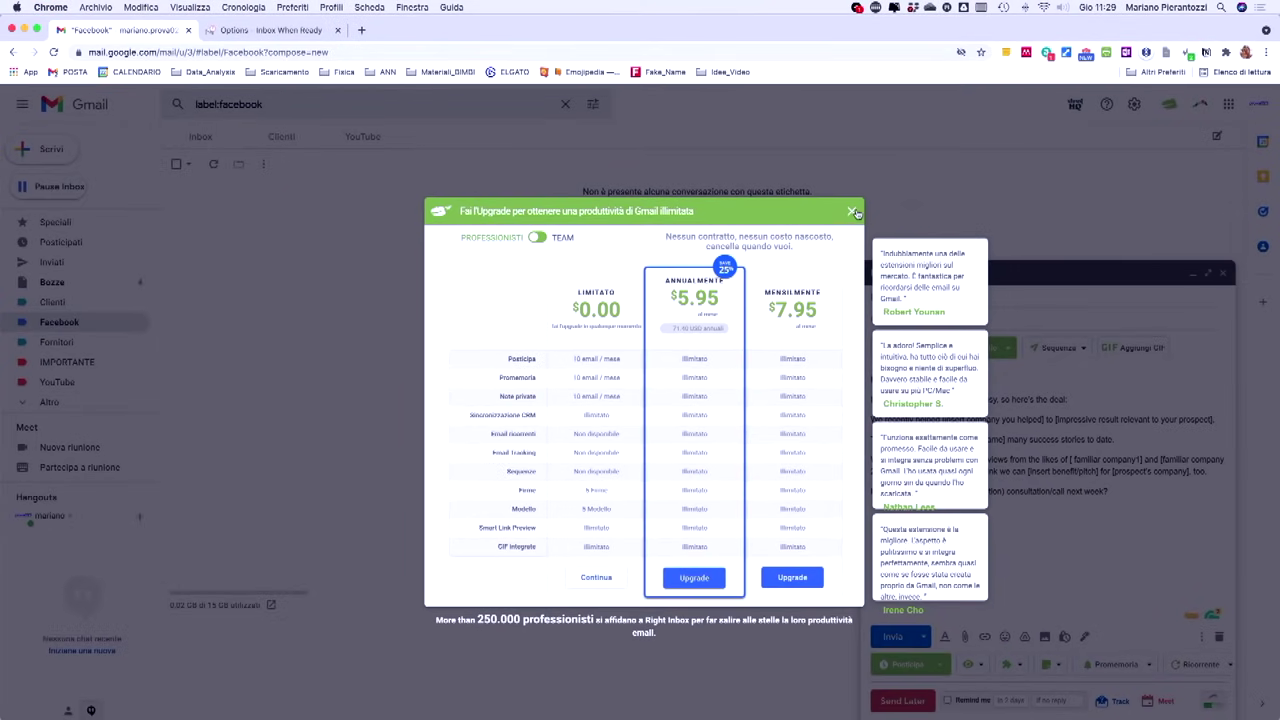
pyautogui.click(852, 212)
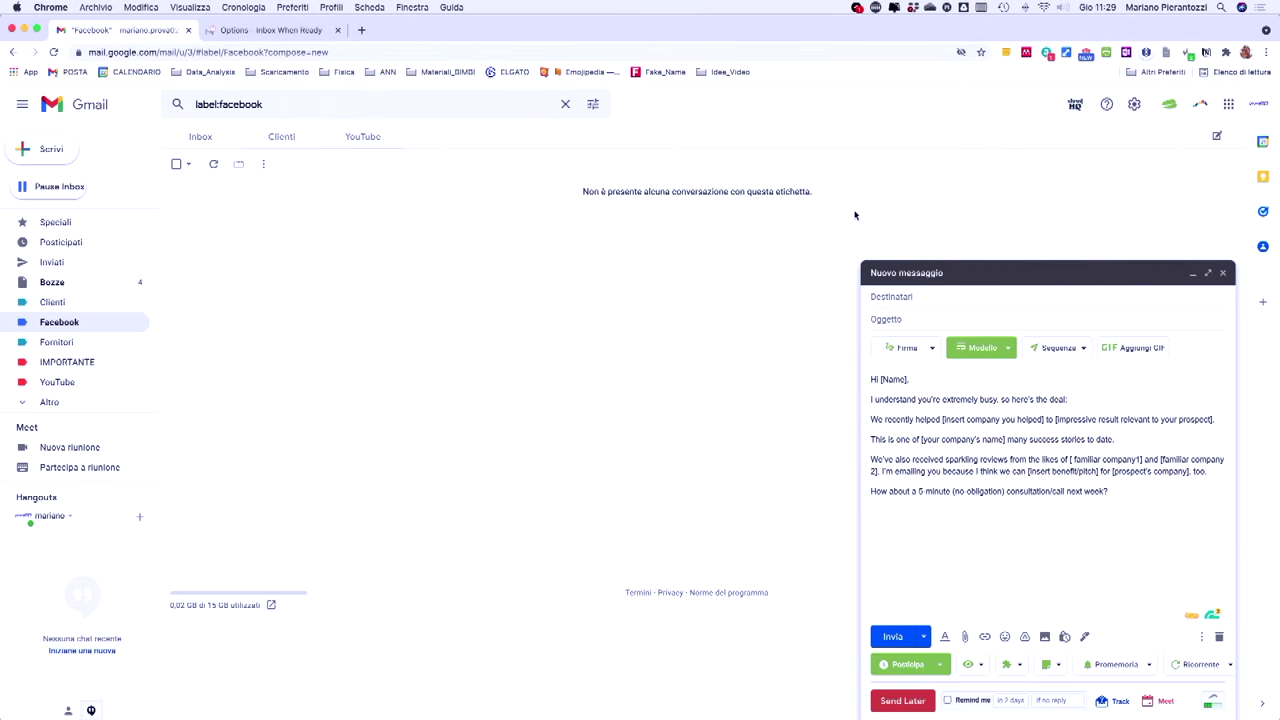
# Browse the trending GIFs available for the message, save one to the saved collection and close the GIF picker.
pyautogui.click(1133, 350)
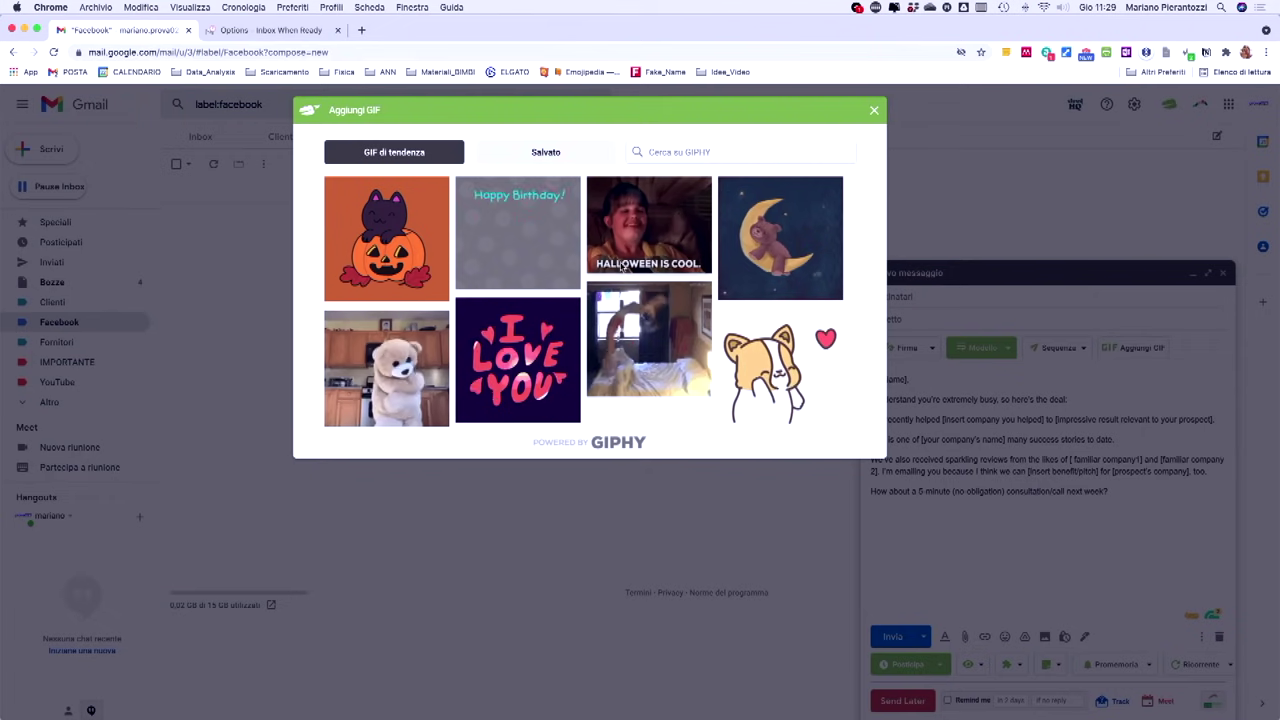
pyautogui.scroll(-1, 623, 270)
pyautogui.scroll(-1, 623, 270)
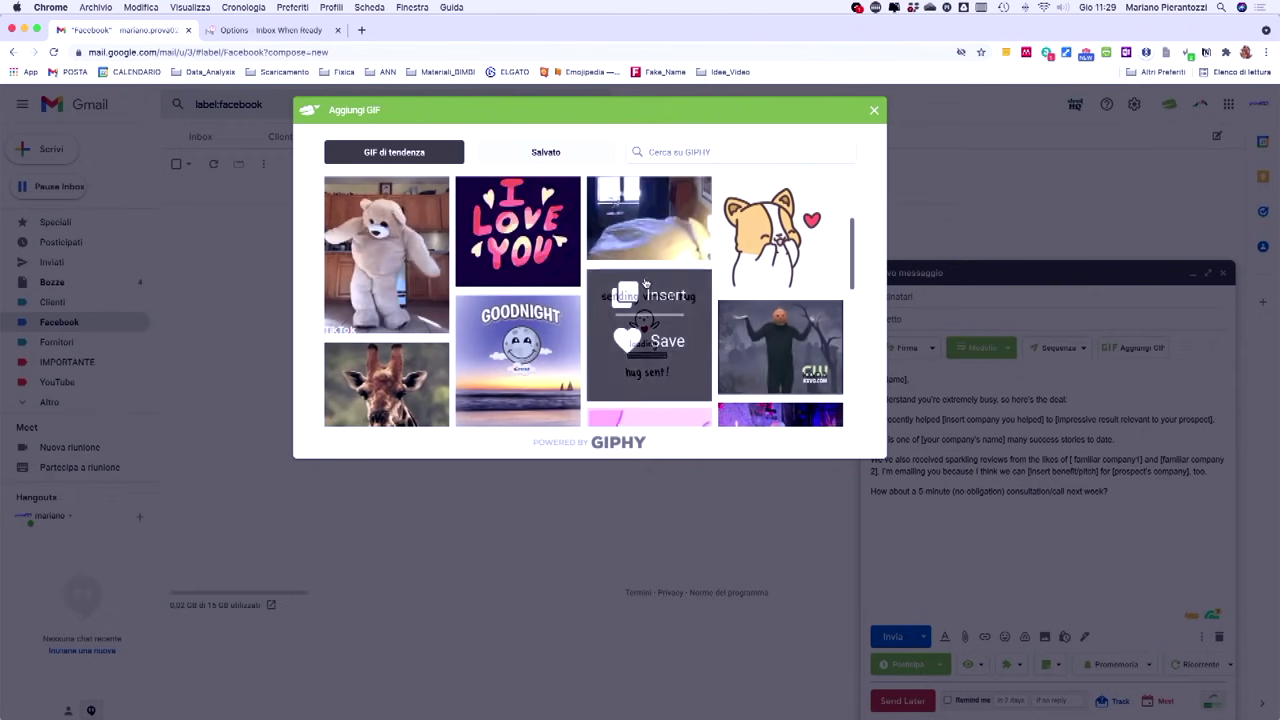
pyautogui.click(668, 216)
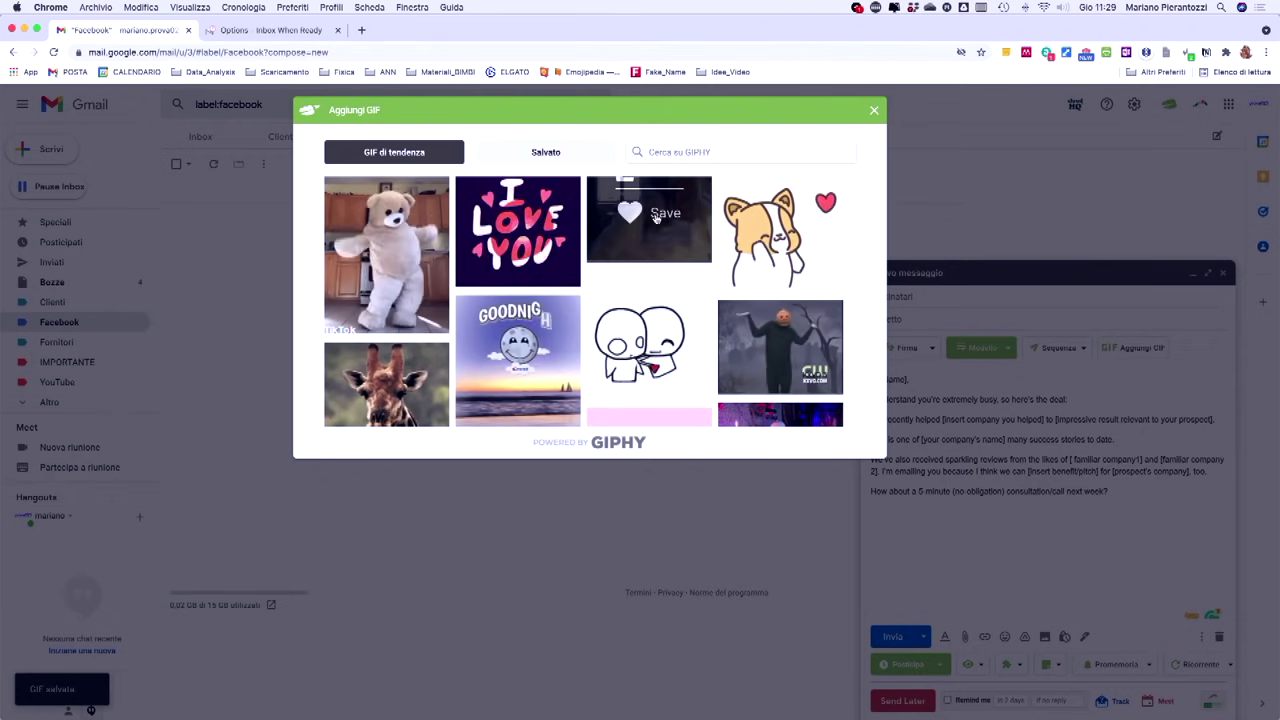
pyautogui.click(874, 110)
# Check the draft's click and open tracking options, and view the open history of the first conversation in the inbox.
pyautogui.moveTo(870, 399); pyautogui.dragTo(1121, 496)
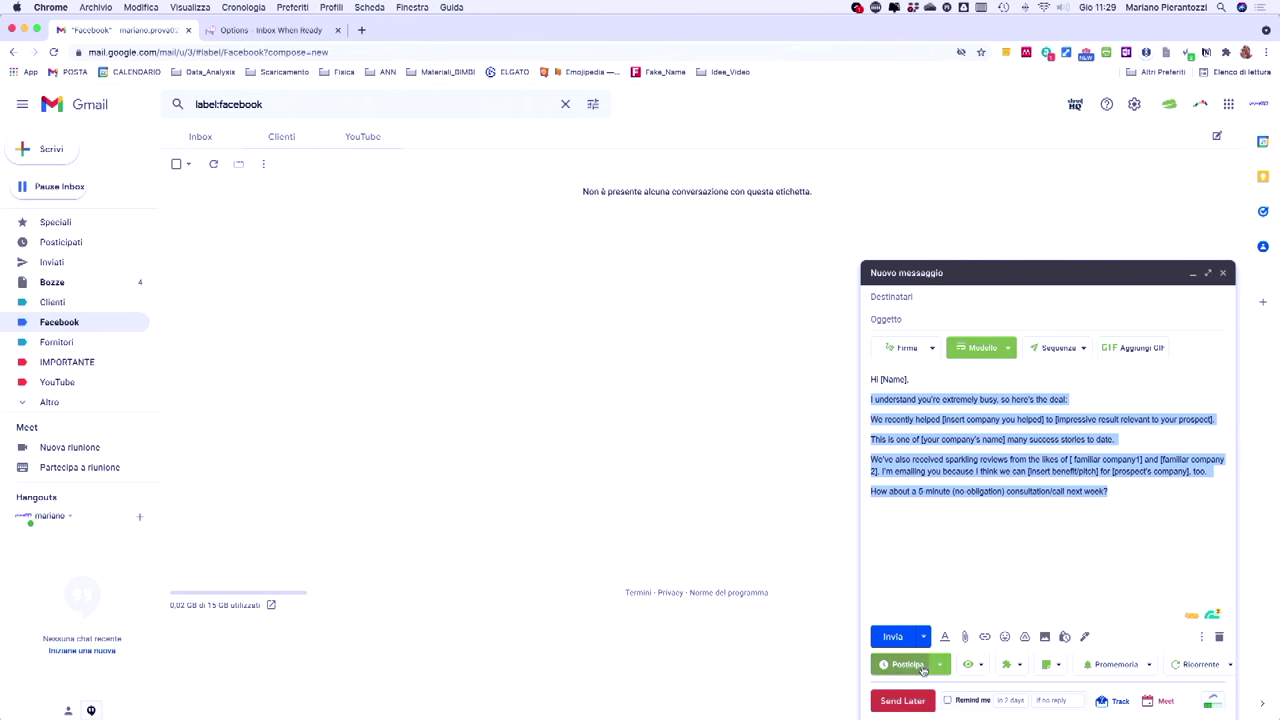
pyautogui.click(984, 666)
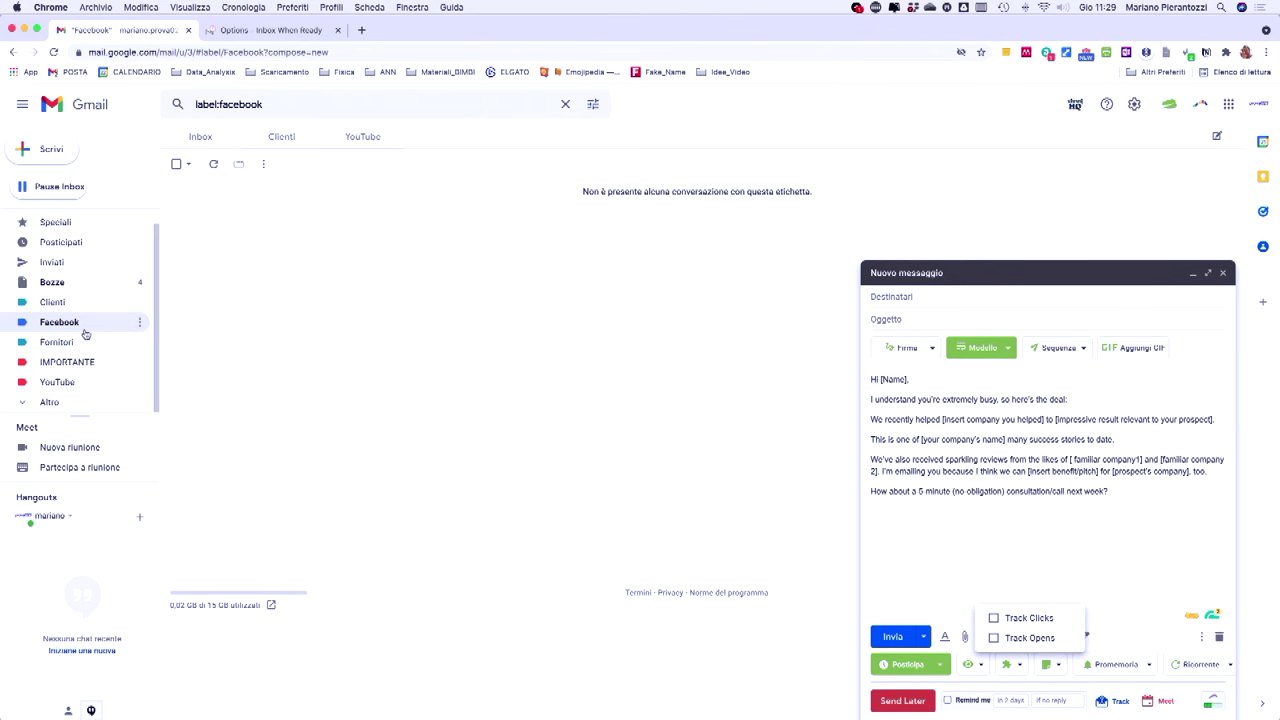
pyautogui.scroll(1, 71, 237)
pyautogui.click(77, 220)
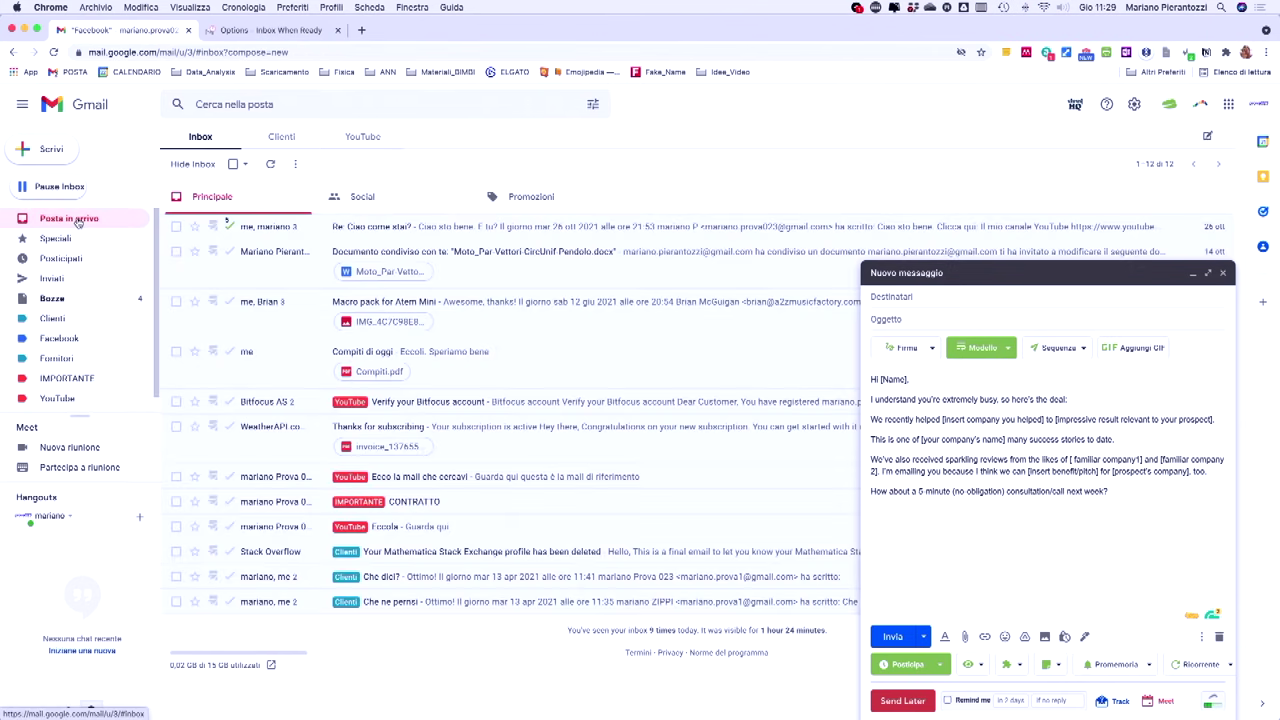
pyautogui.moveTo(229, 226)
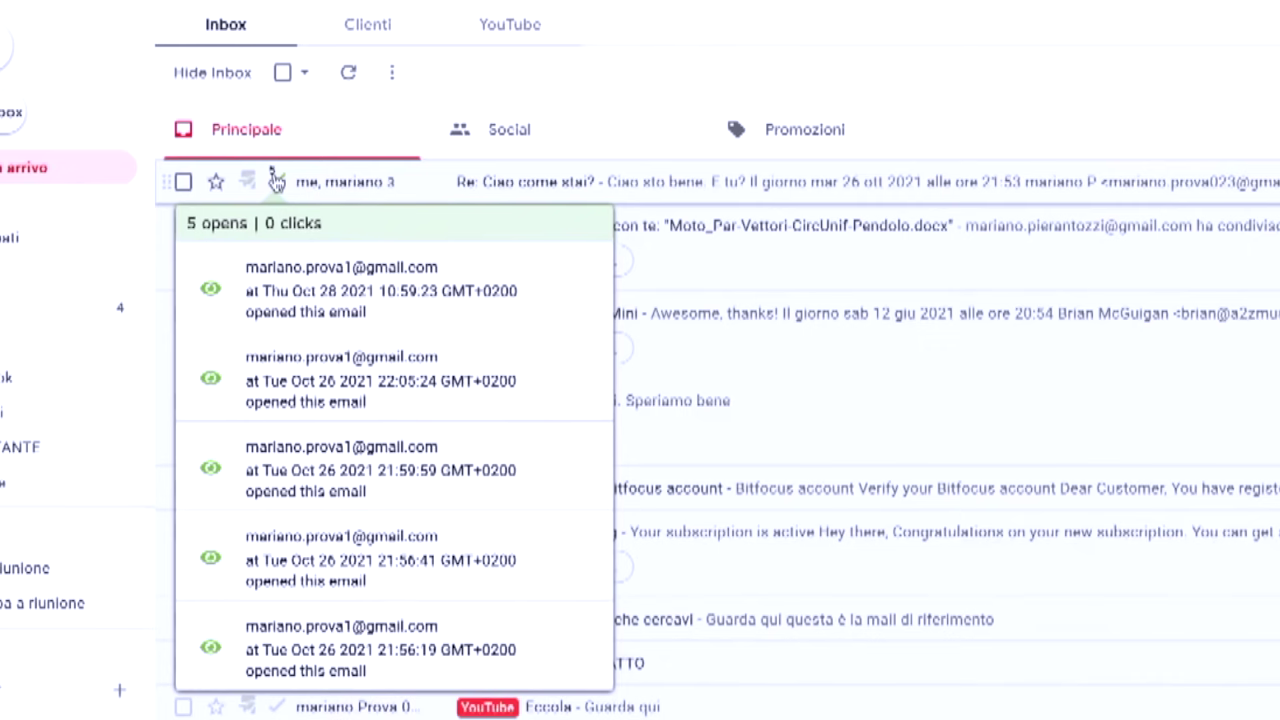
# Read the conversation "Re: Ciao come stai?", expanding its earliest message and highlighting the YouTube channel link in it.
pyautogui.click(357, 181)
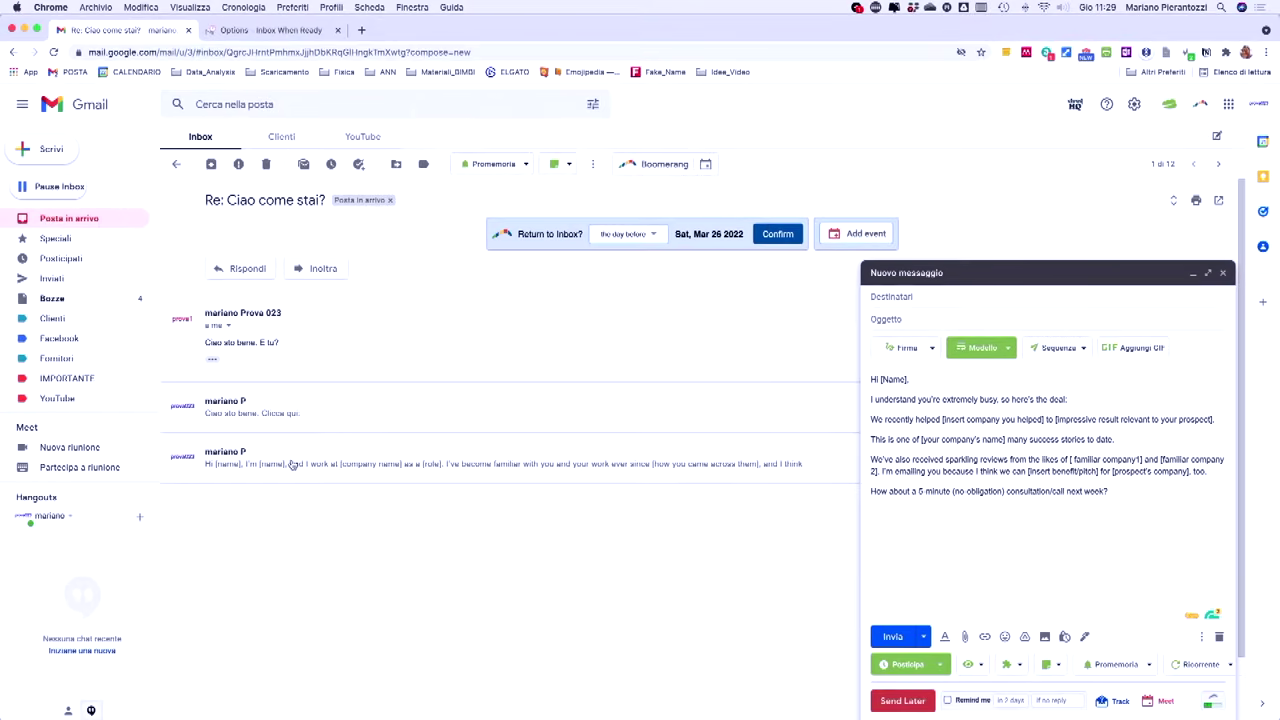
pyautogui.click(343, 543)
pyautogui.scroll(-3, 336, 520)
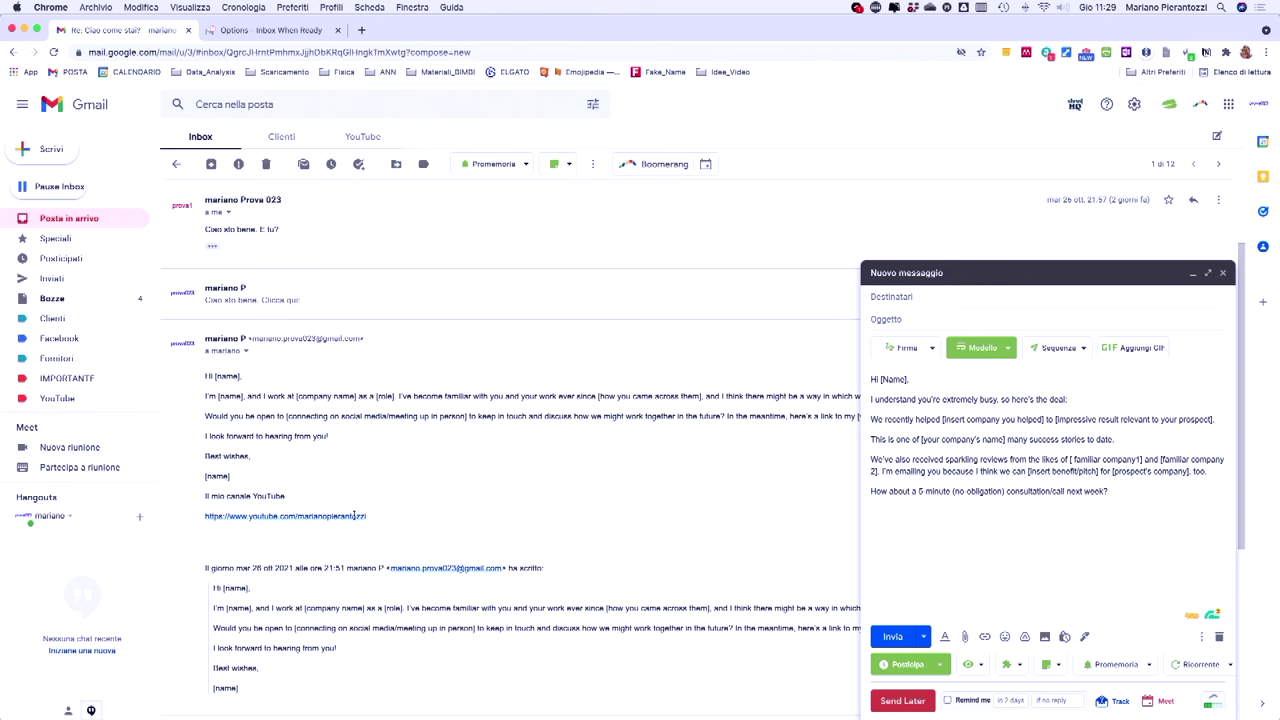
pyautogui.moveTo(374, 516); pyautogui.dragTo(204, 516)
pyautogui.click(297, 428)
pyautogui.scroll(3, 297, 428)
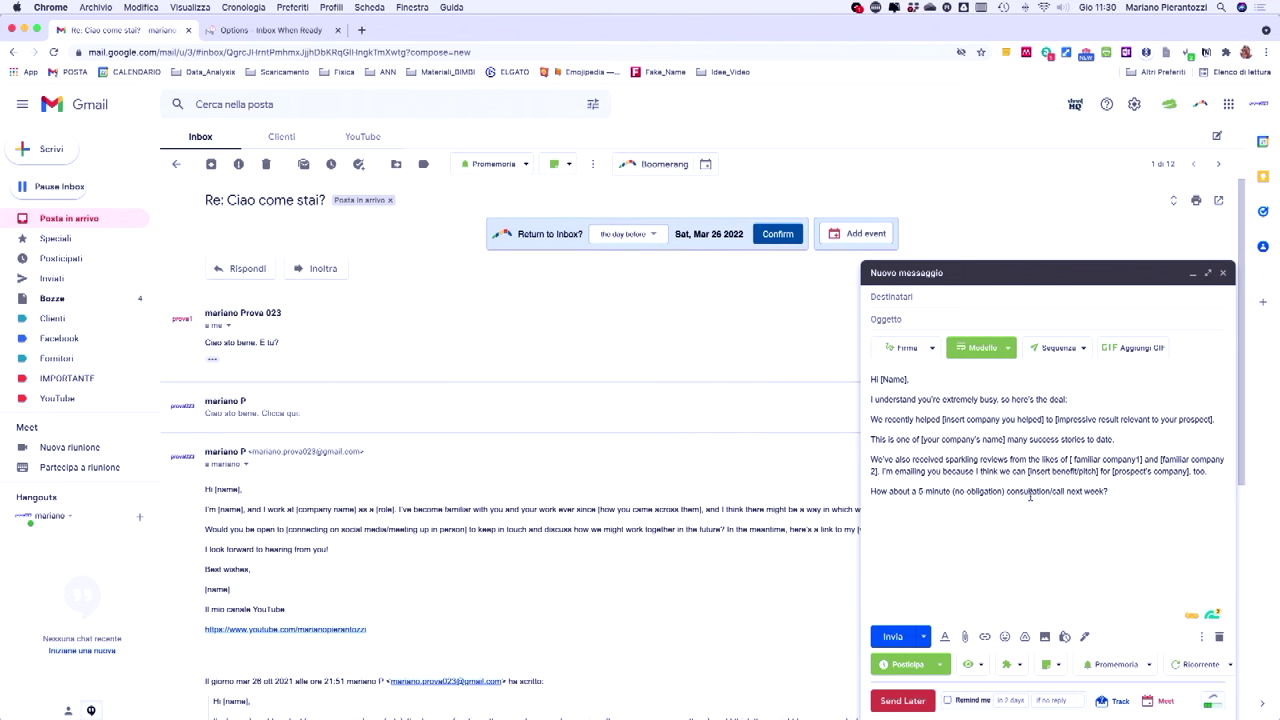
# Examine the draft's follow-up reminder options and highlight the first paragraphs of the template text.
pyautogui.click(1151, 665)
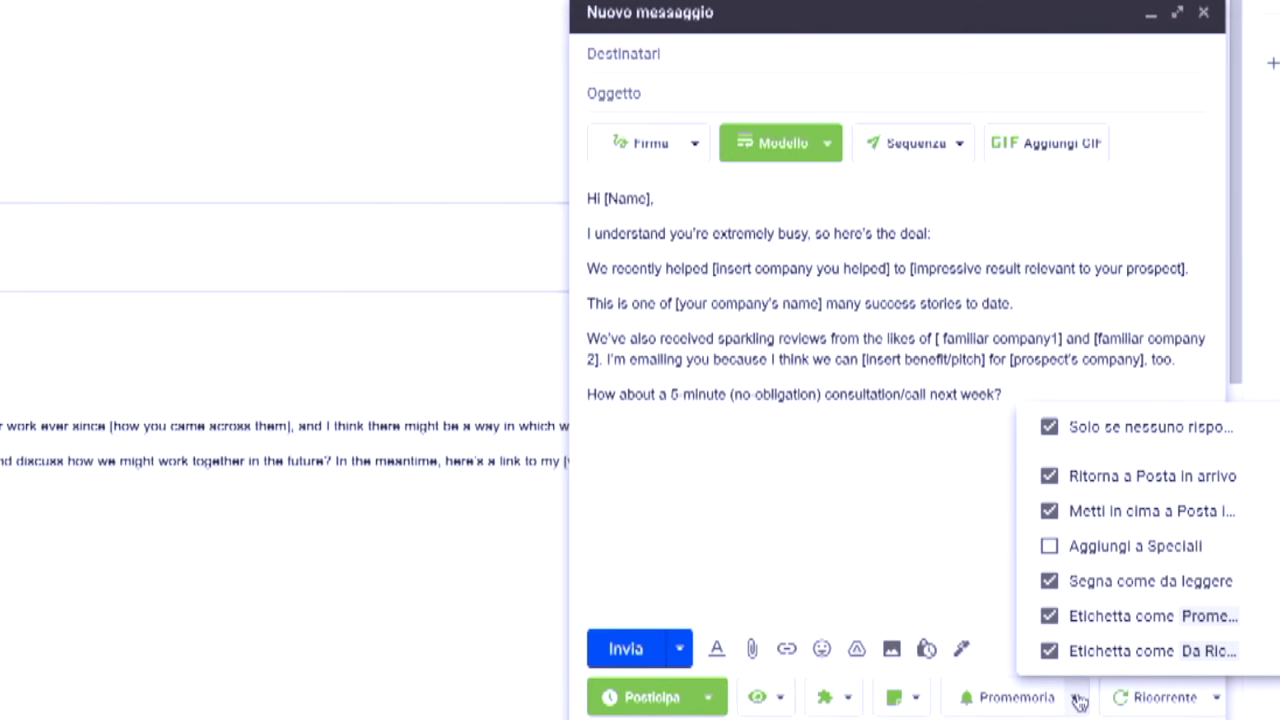
pyautogui.moveTo(1112, 432)
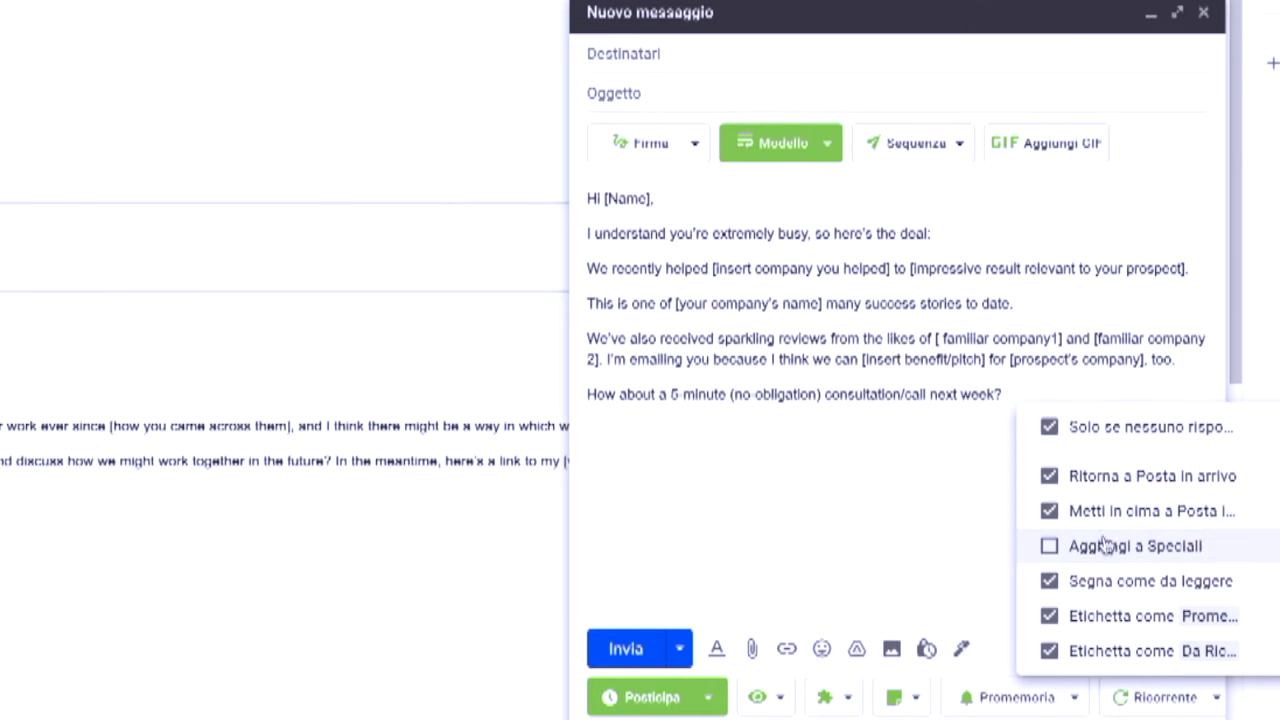
pyautogui.moveTo(1220, 487)
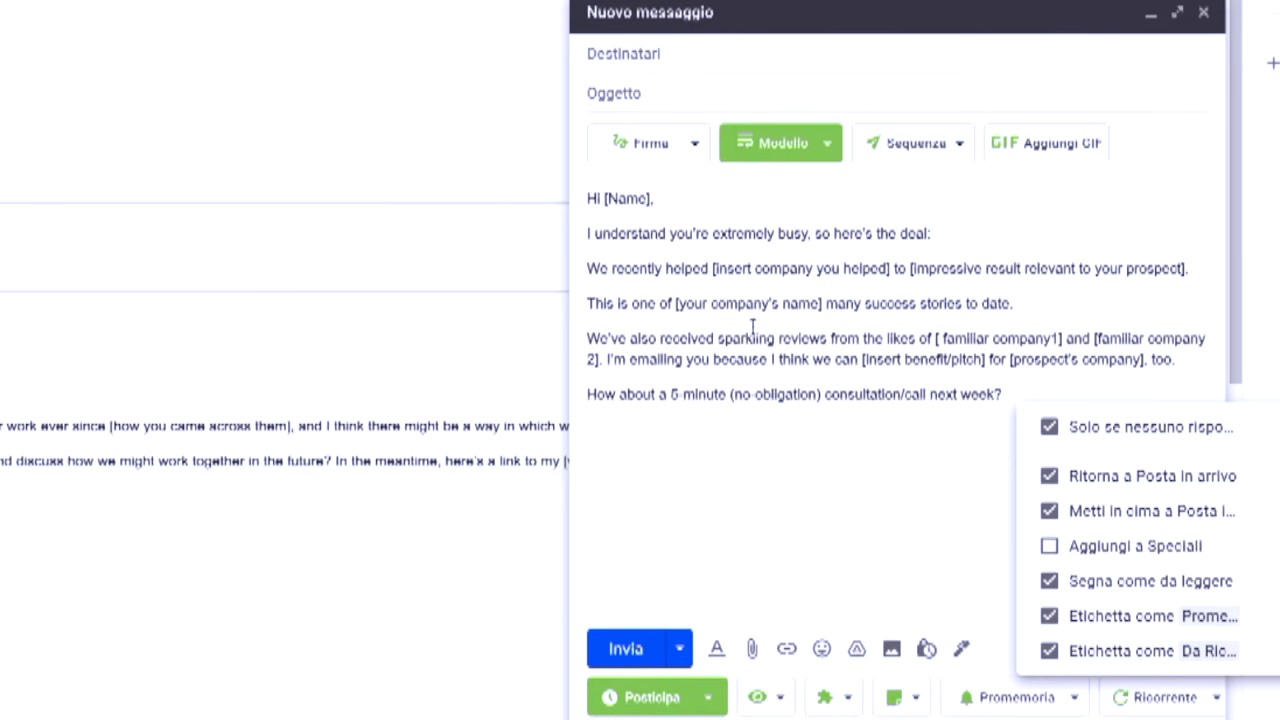
pyautogui.moveTo(587, 233); pyautogui.dragTo(789, 338)
pyautogui.click(826, 338)
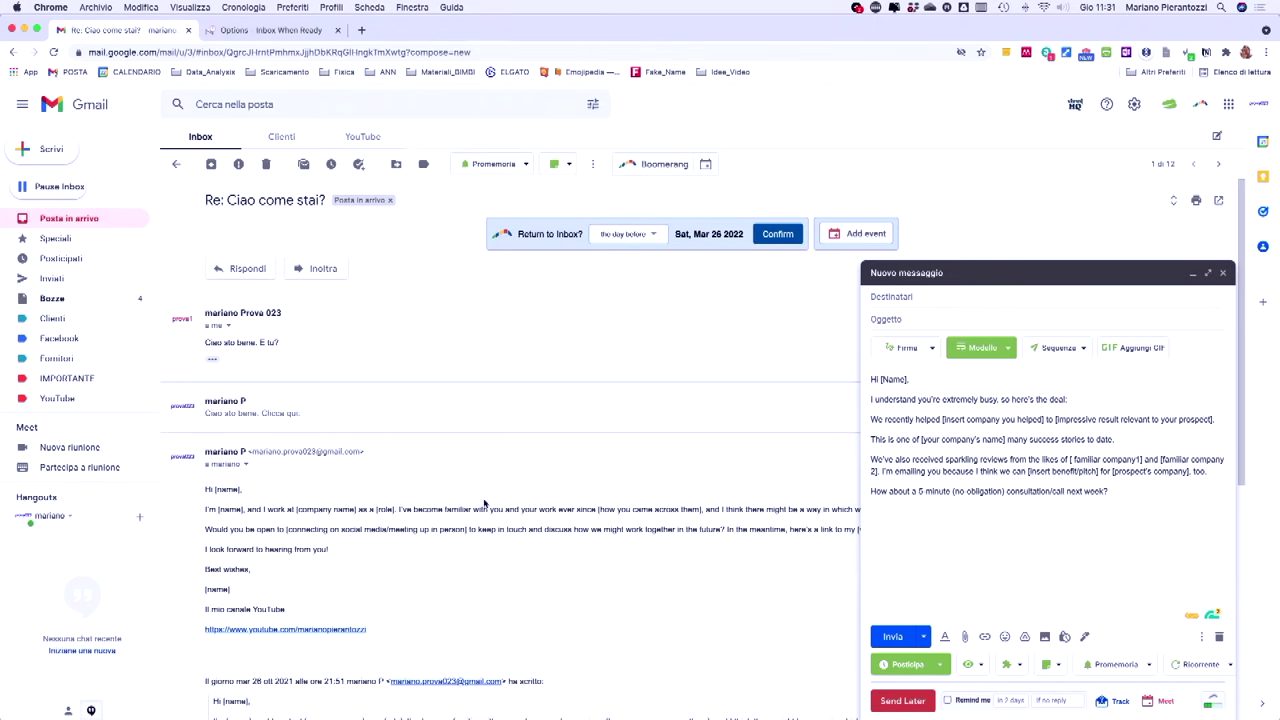
# Close the template draft and return from the open conversation to the inbox.
pyautogui.moveTo(207, 343); pyautogui.dragTo(281, 345)
pyautogui.click(281, 345)
pyautogui.click(1222, 272)
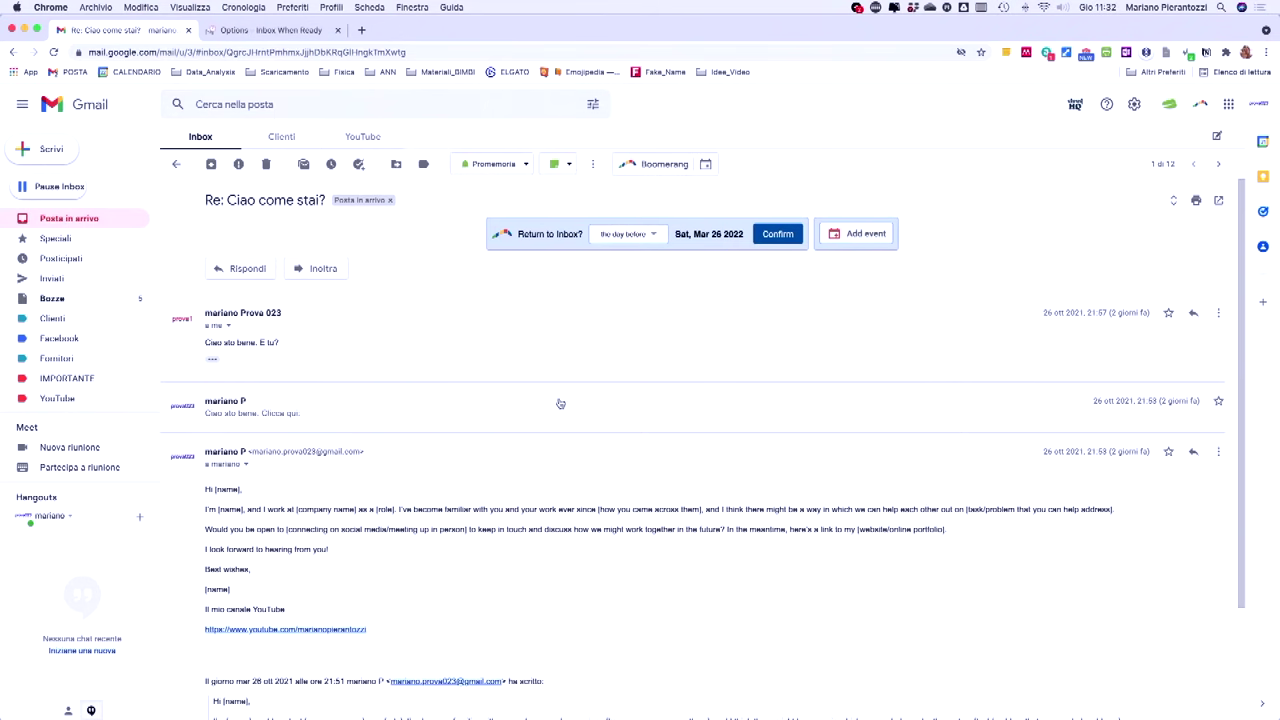
pyautogui.click(176, 164)
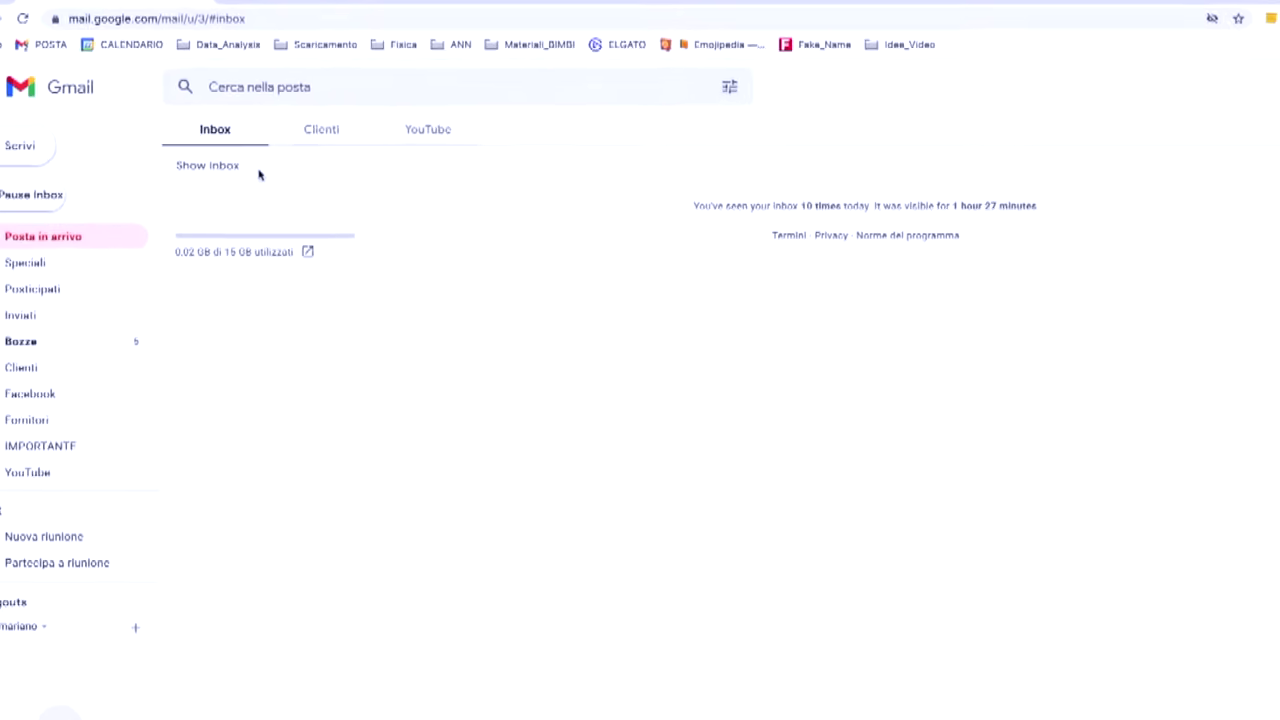
# Show the hidden inbox and hide it again twice to try the inbox visibility toggle.
pyautogui.click(228, 168)
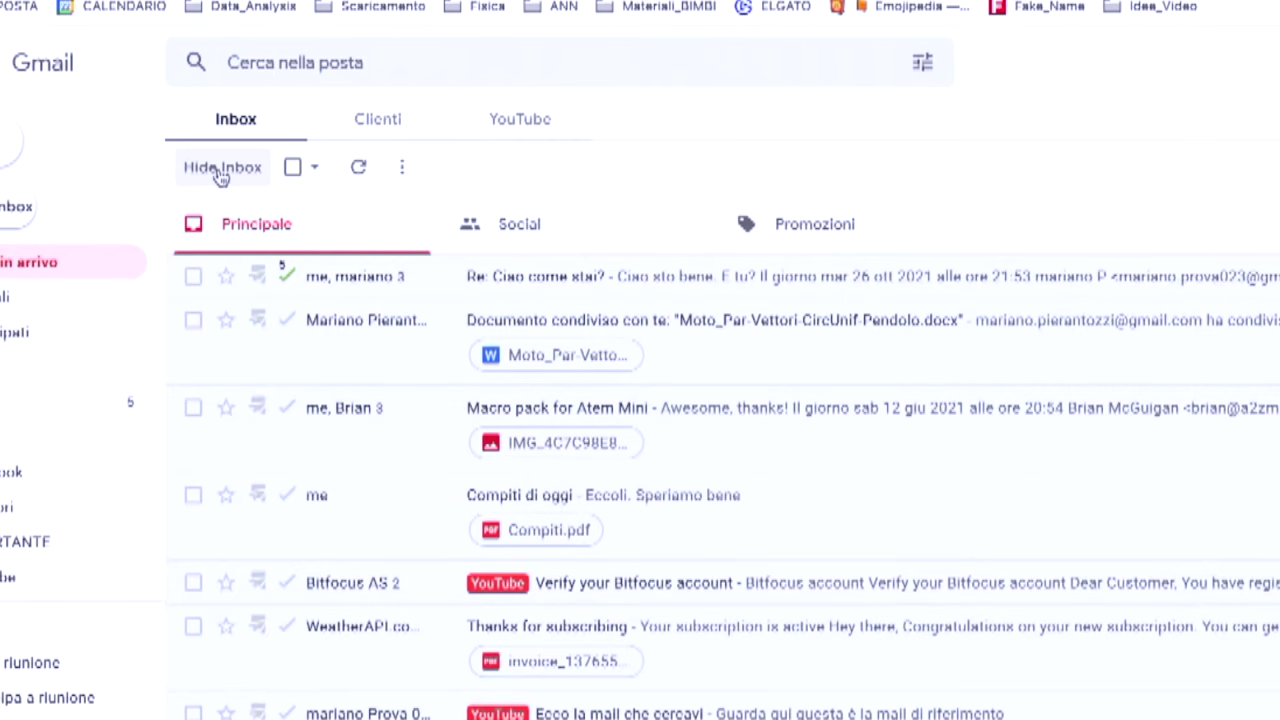
pyautogui.click(221, 168)
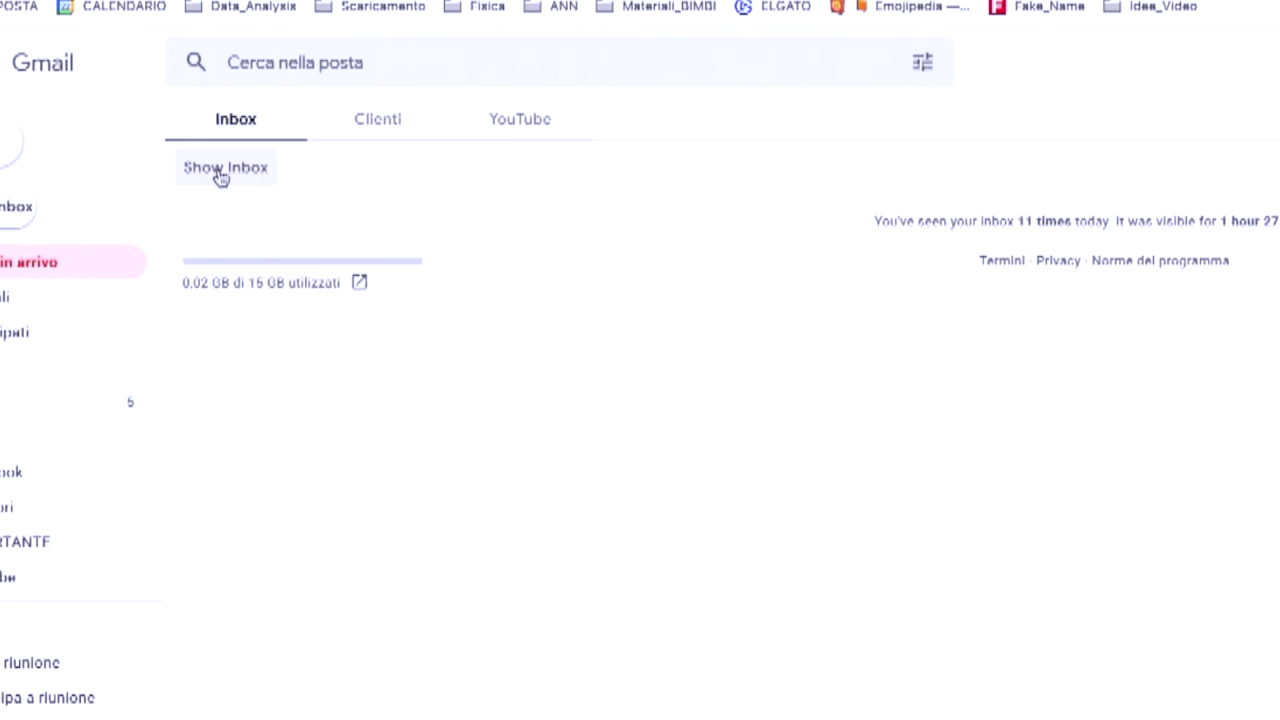
pyautogui.click(221, 172)
pyautogui.click(216, 172)
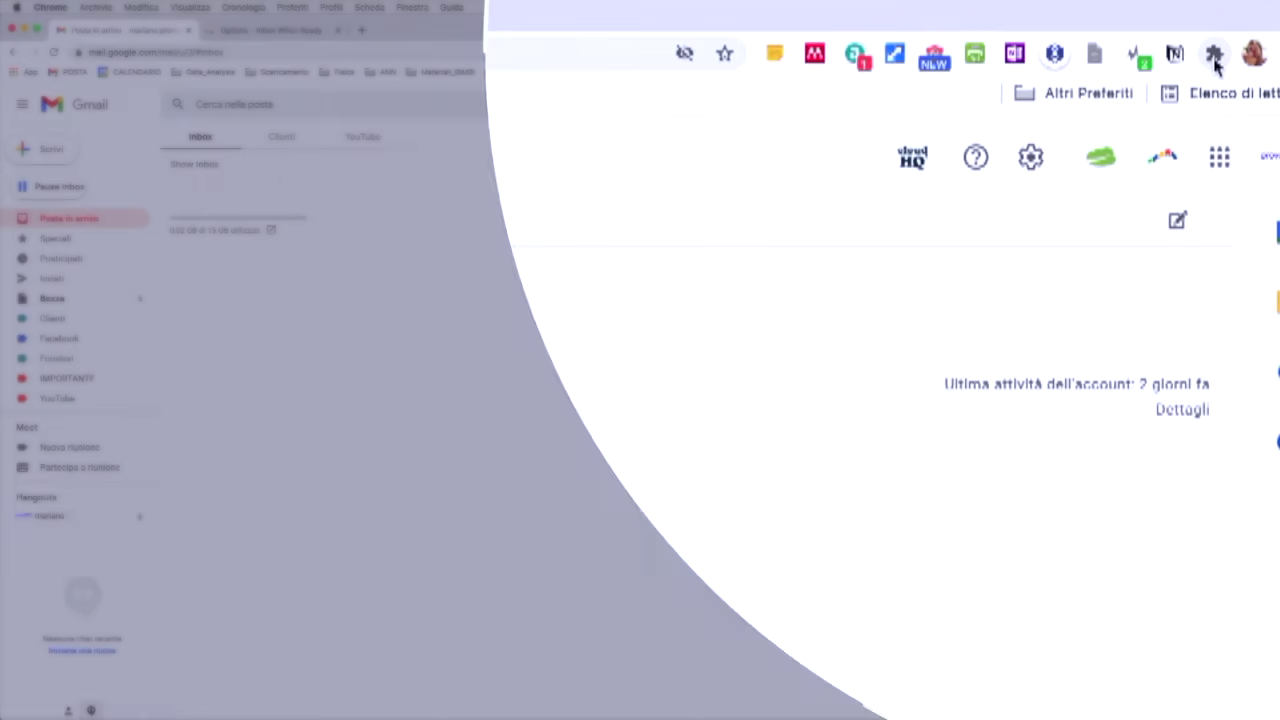
# Open the options of the Inbox When Ready for Gmail extension and review its Frequency and Time settings.
pyautogui.click(1227, 55)
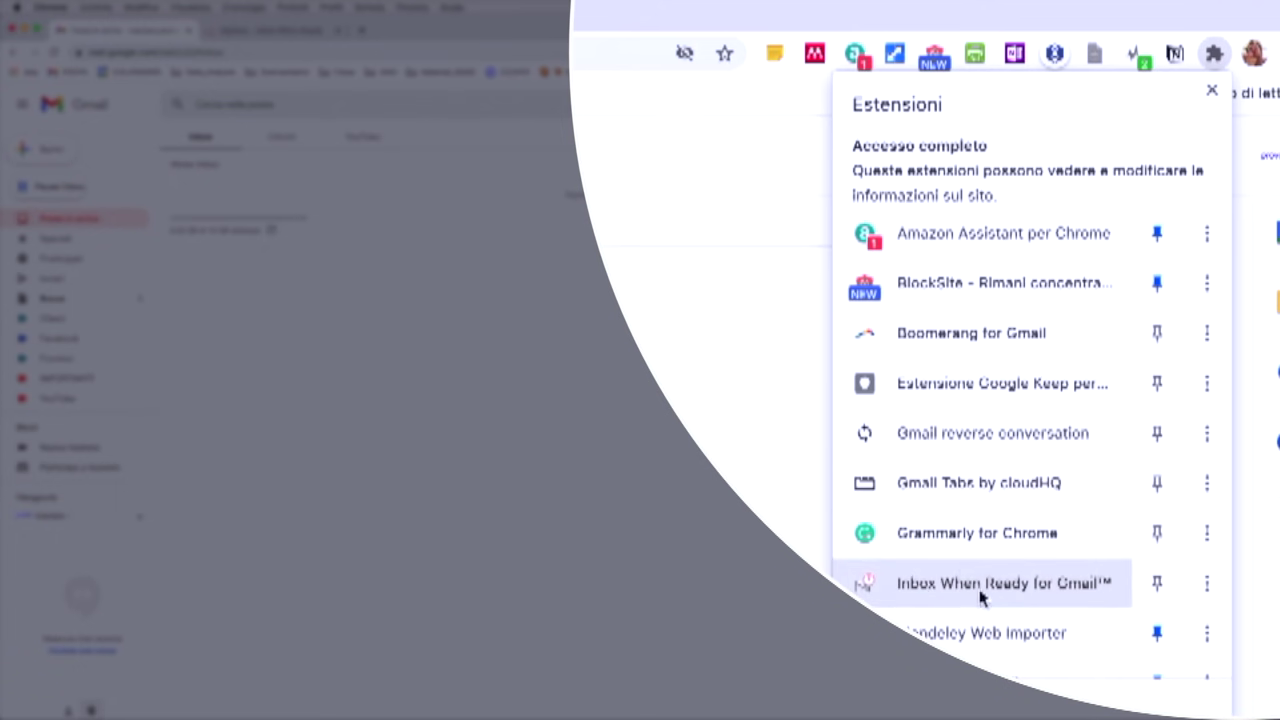
pyautogui.click(1206, 590)
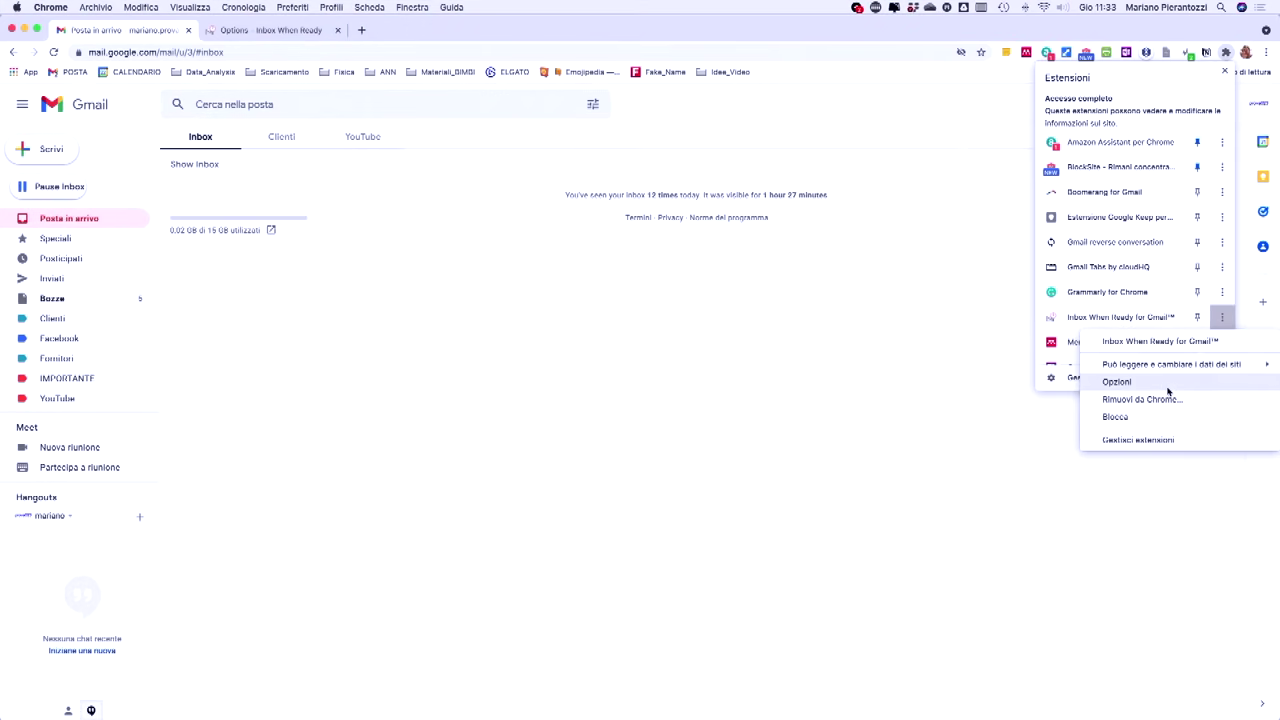
pyautogui.click(960, 710)
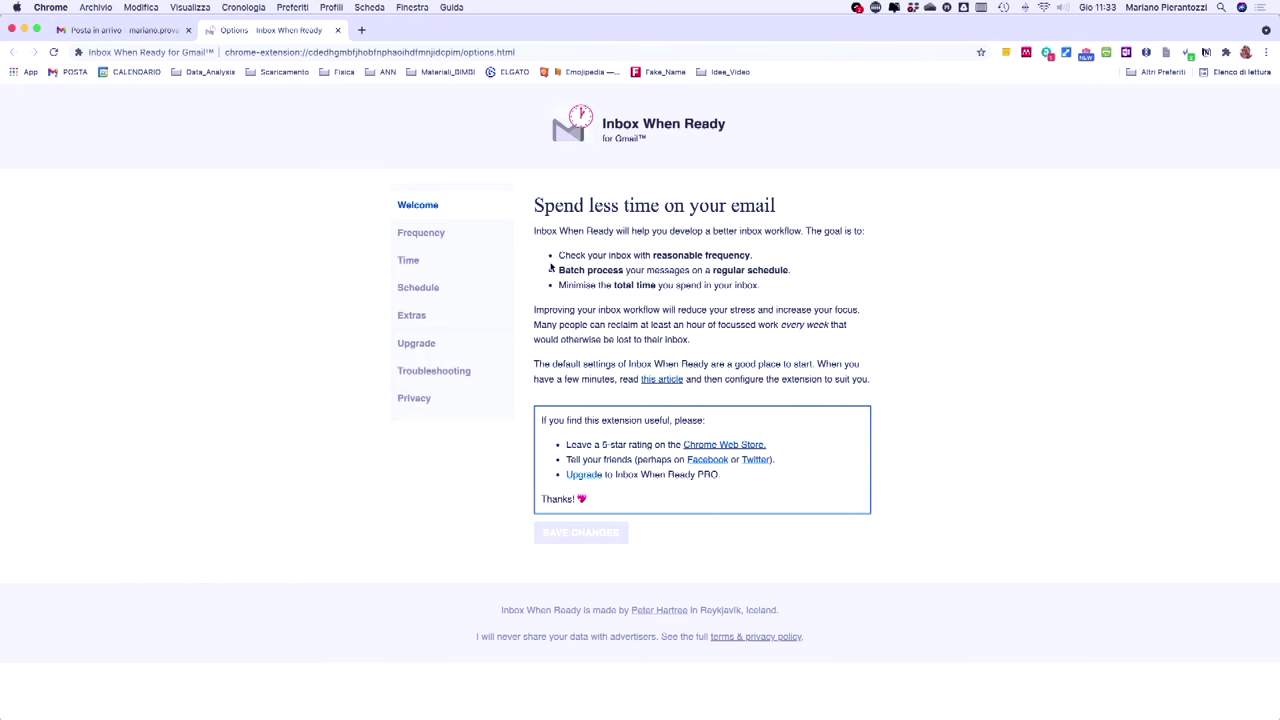
pyautogui.click(423, 238)
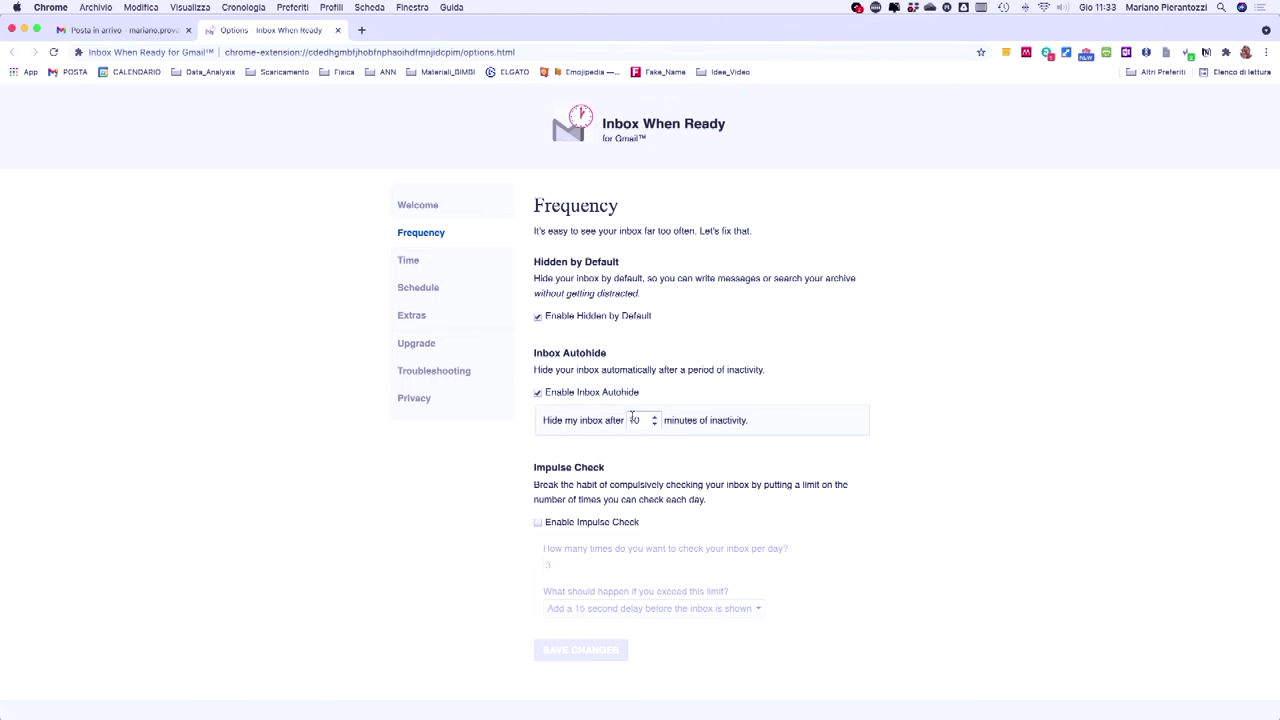
pyautogui.click(424, 261)
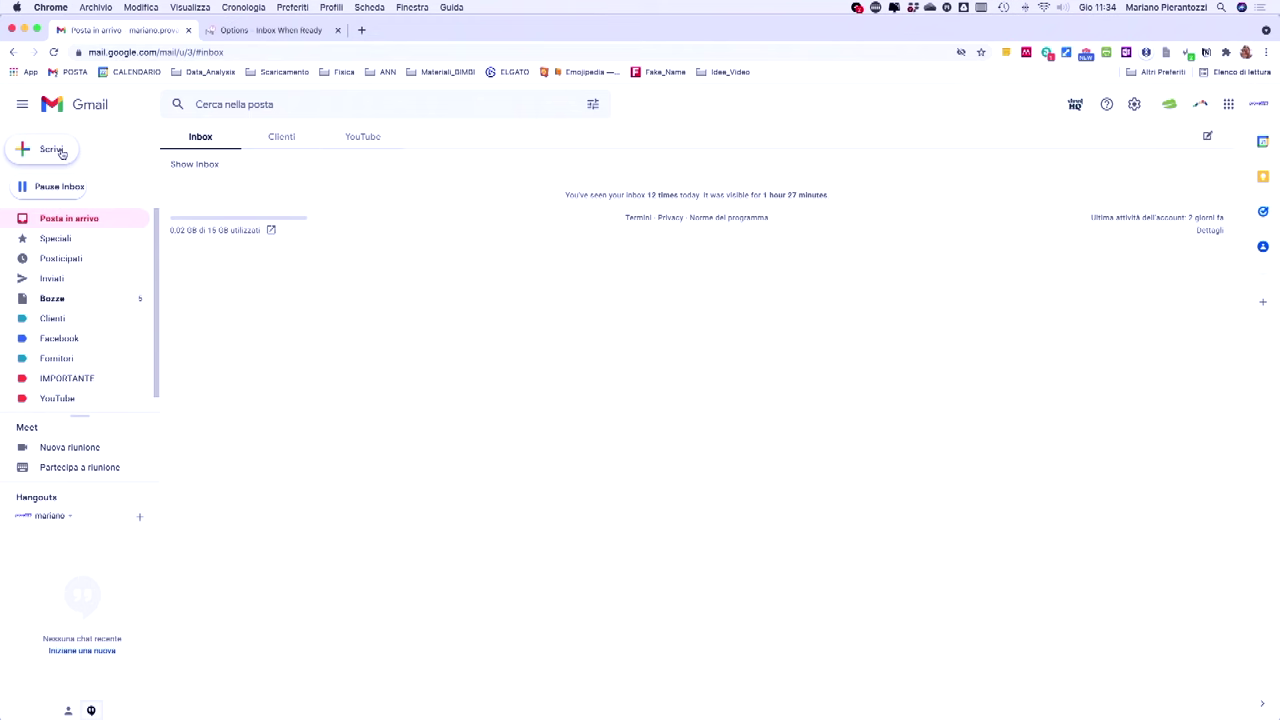
# Start a new message in Gmail and write "Hi", "my namme is" followed by the sender's first name, and "and I does" in the body.
pyautogui.click(50, 149)
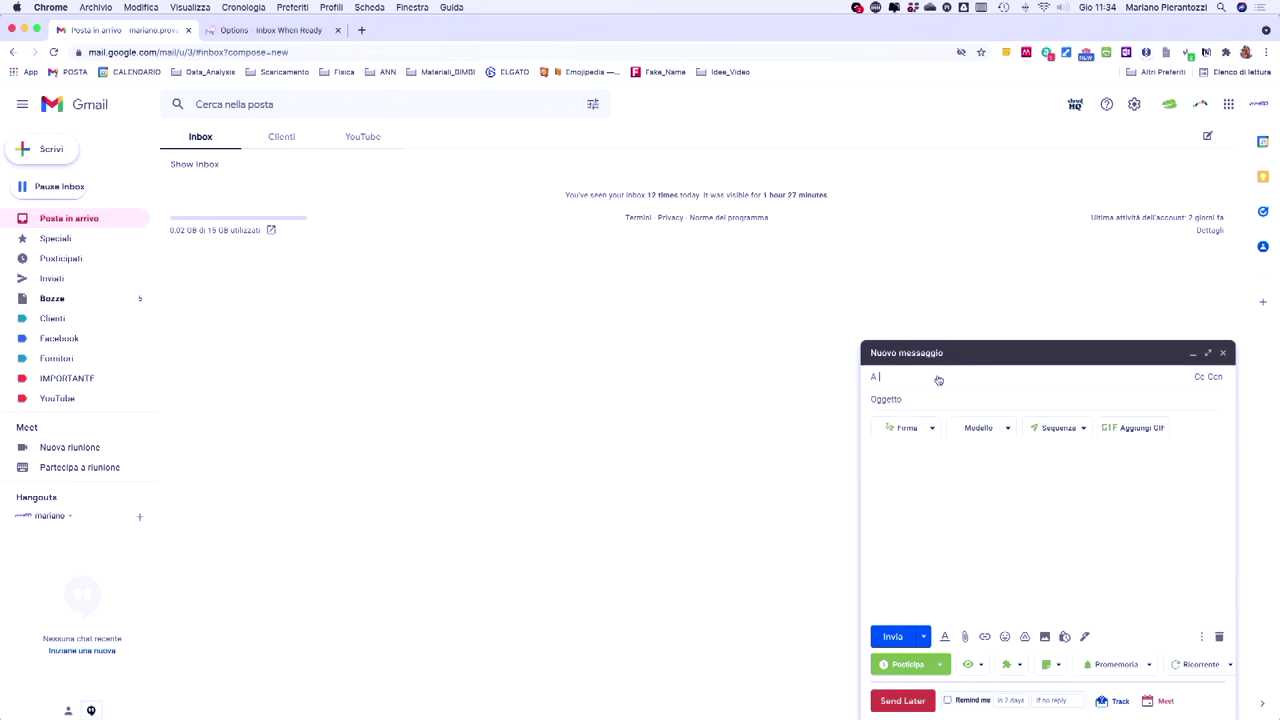
pyautogui.click(909, 420)
pyautogui.write('Hi')
pyautogui.press('Return')
pyautogui.write('my ')
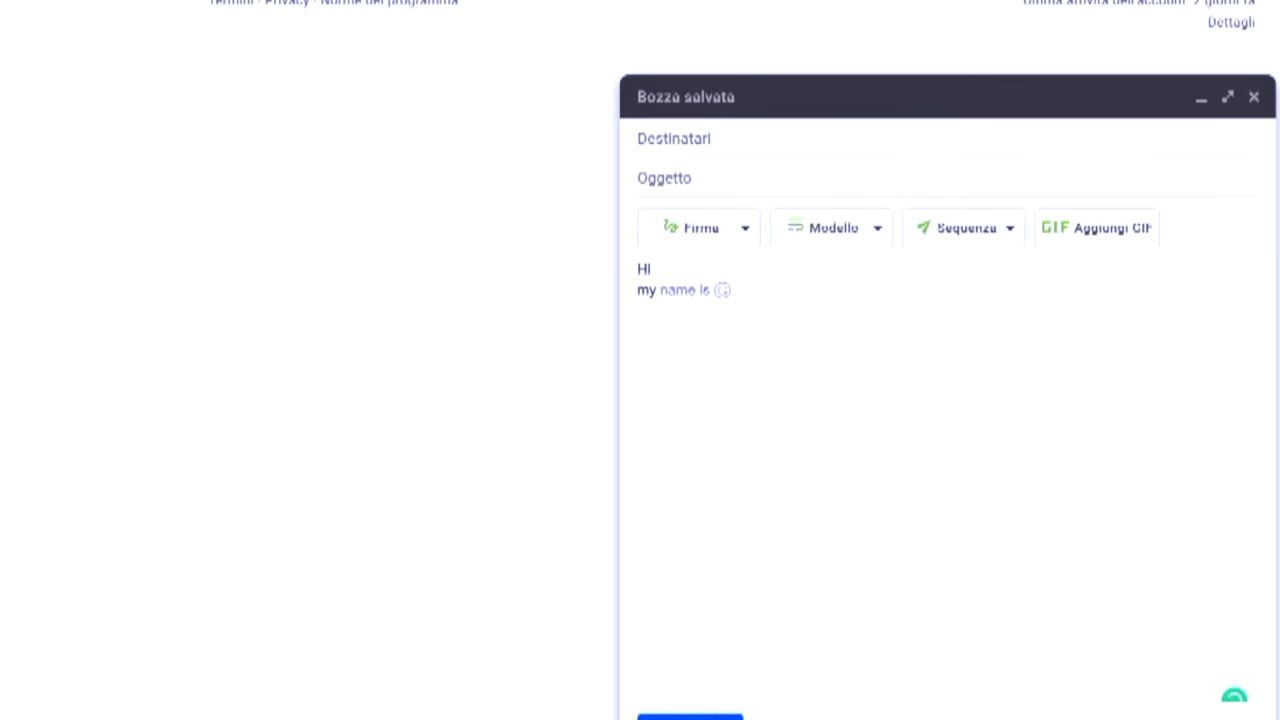
pyautogui.write('namme is')
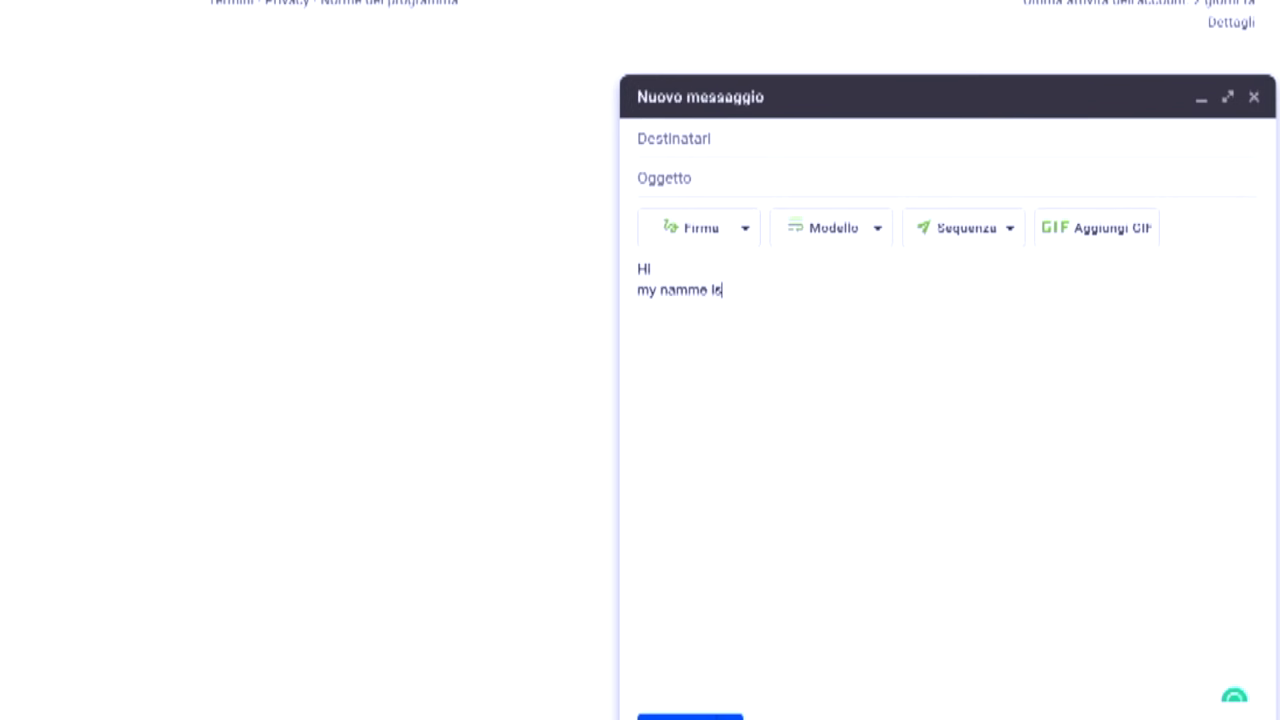
pyautogui.write(' Mariano and I d')
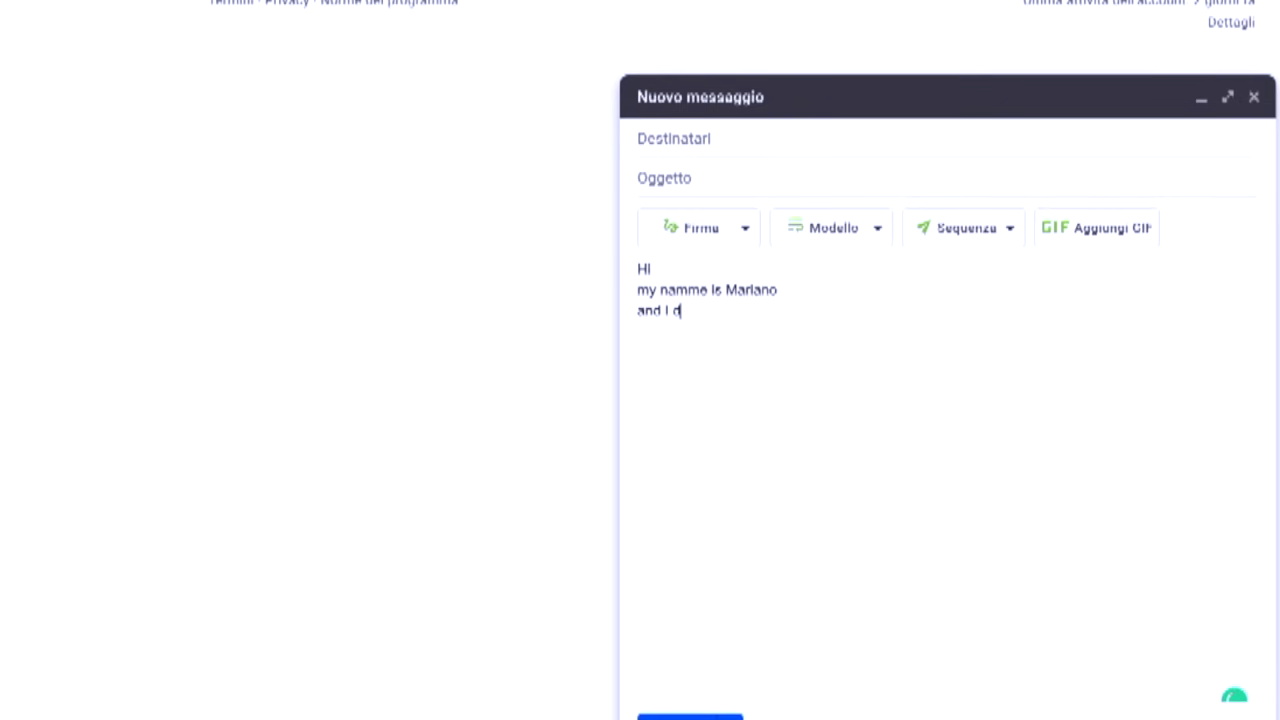
pyautogui.write('oes')
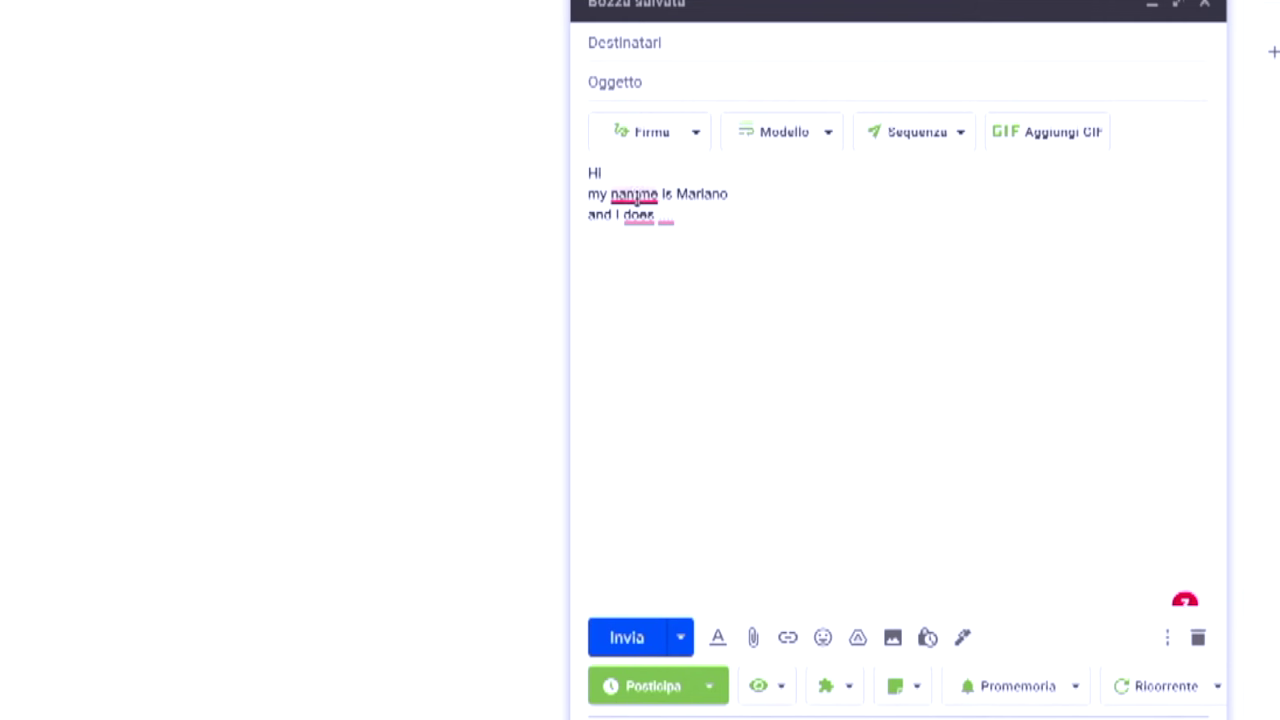
# Apply Grammarly's corrections to the message: "namme" to "name", "does" to "do", and the suggested replacement for the flagged punctuation.
pyautogui.moveTo(635, 198)
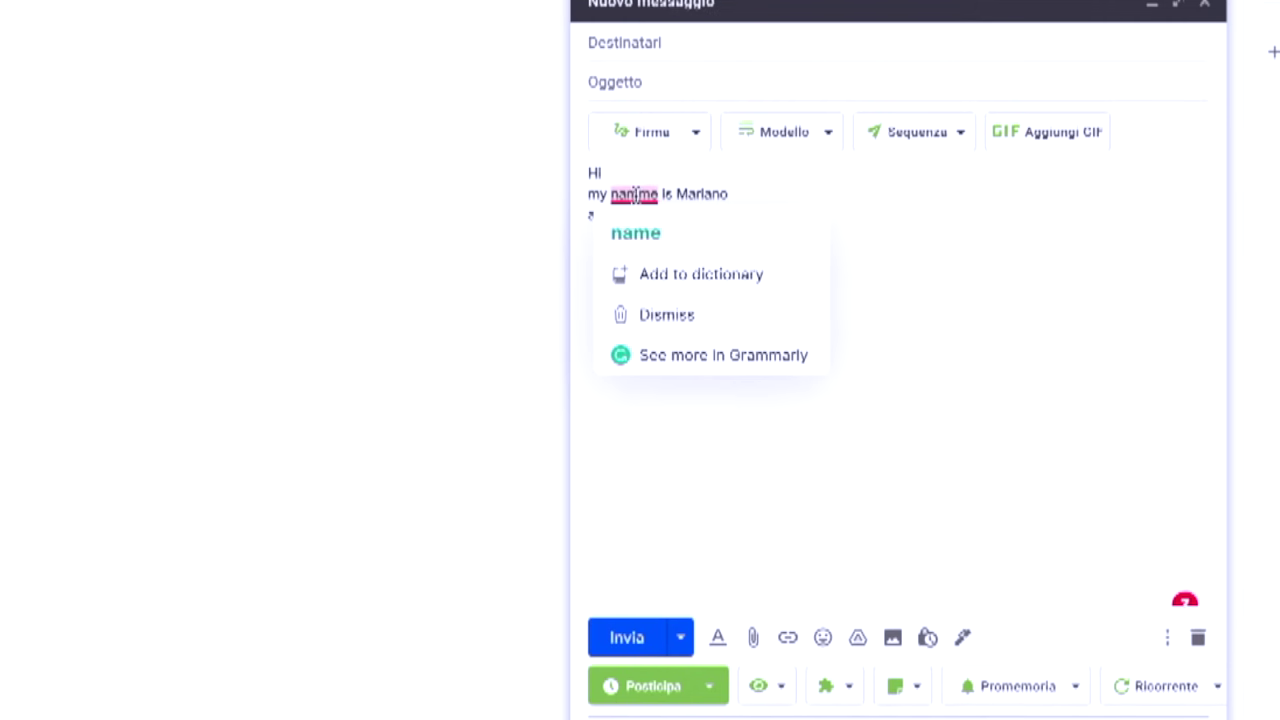
pyautogui.click(637, 231)
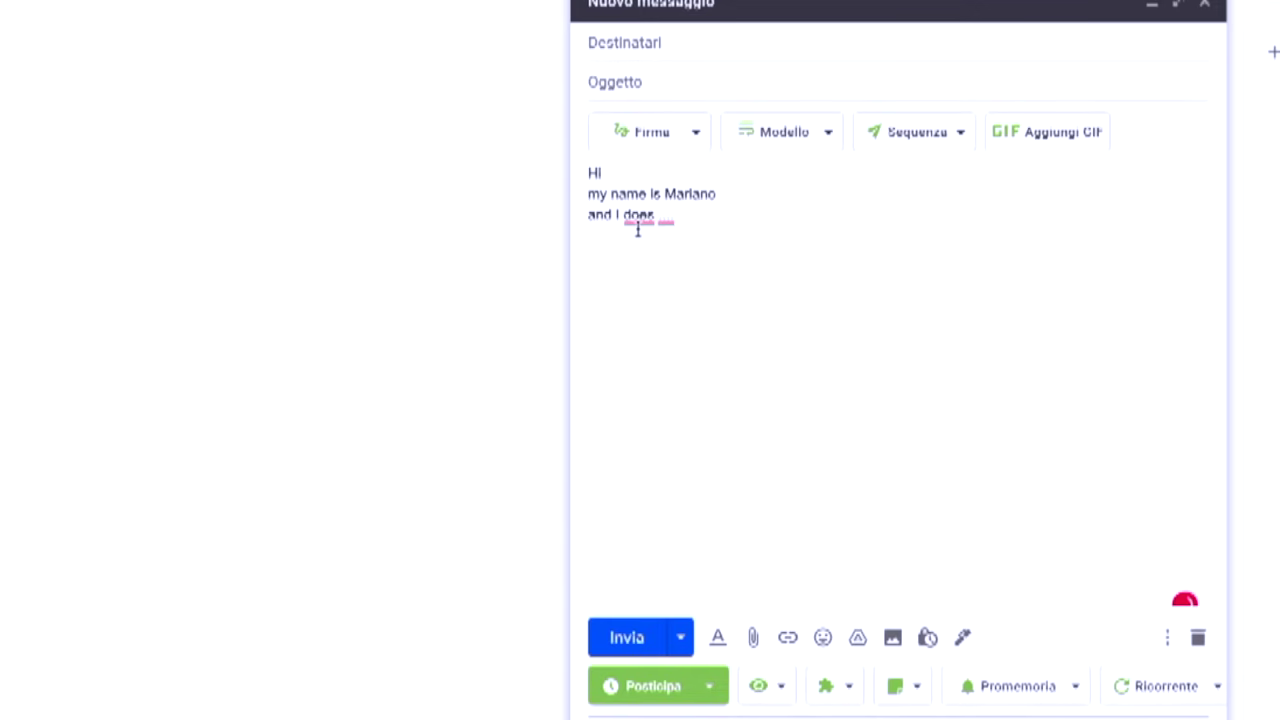
pyautogui.moveTo(634, 215)
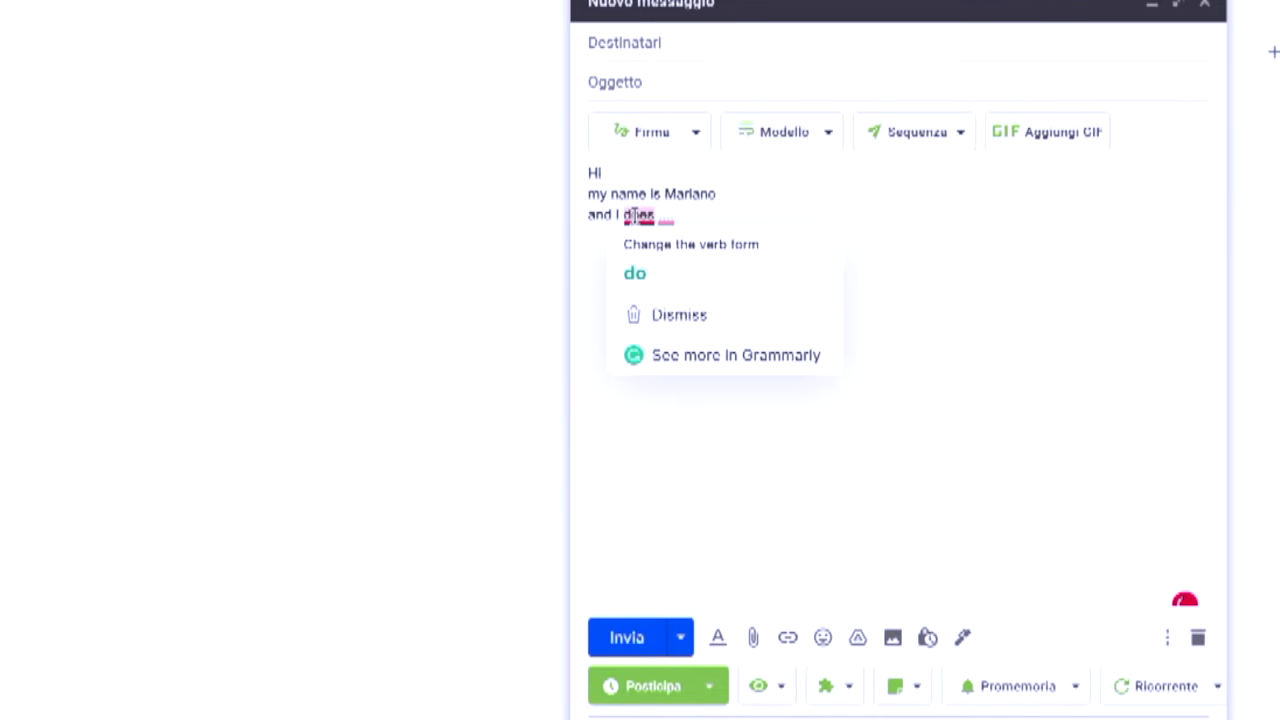
pyautogui.click(635, 272)
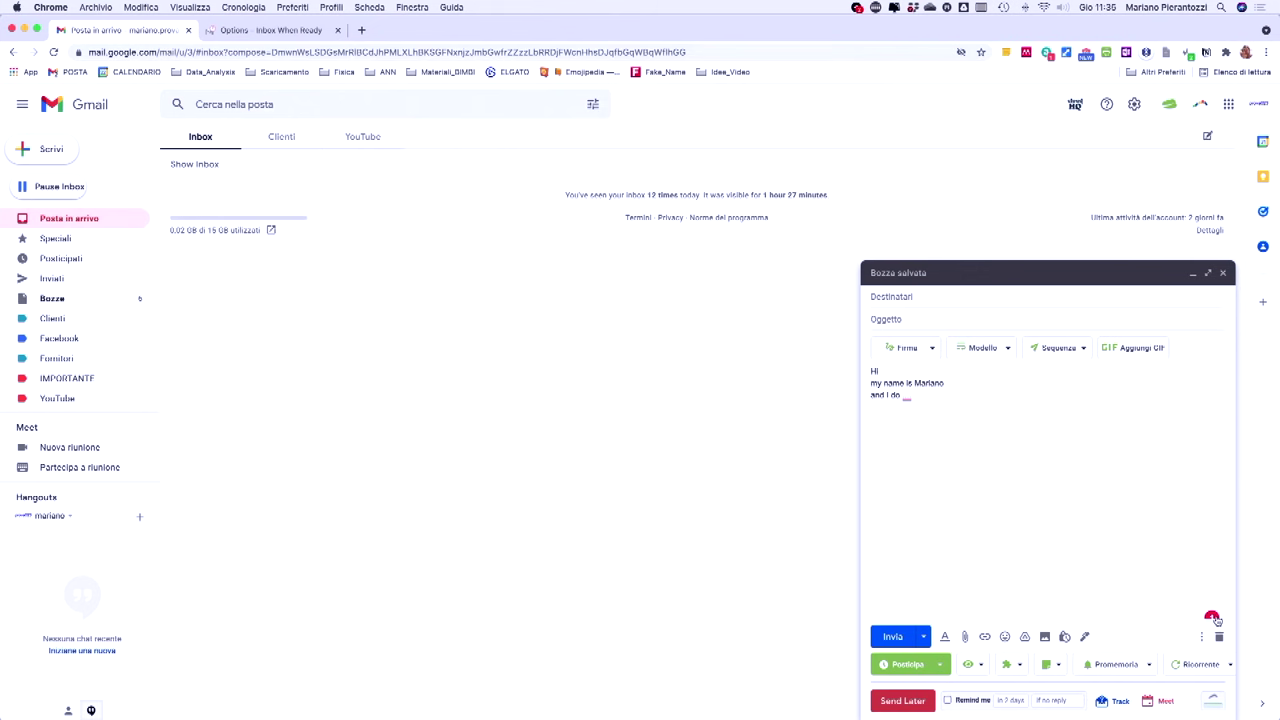
pyautogui.click(1212, 617)
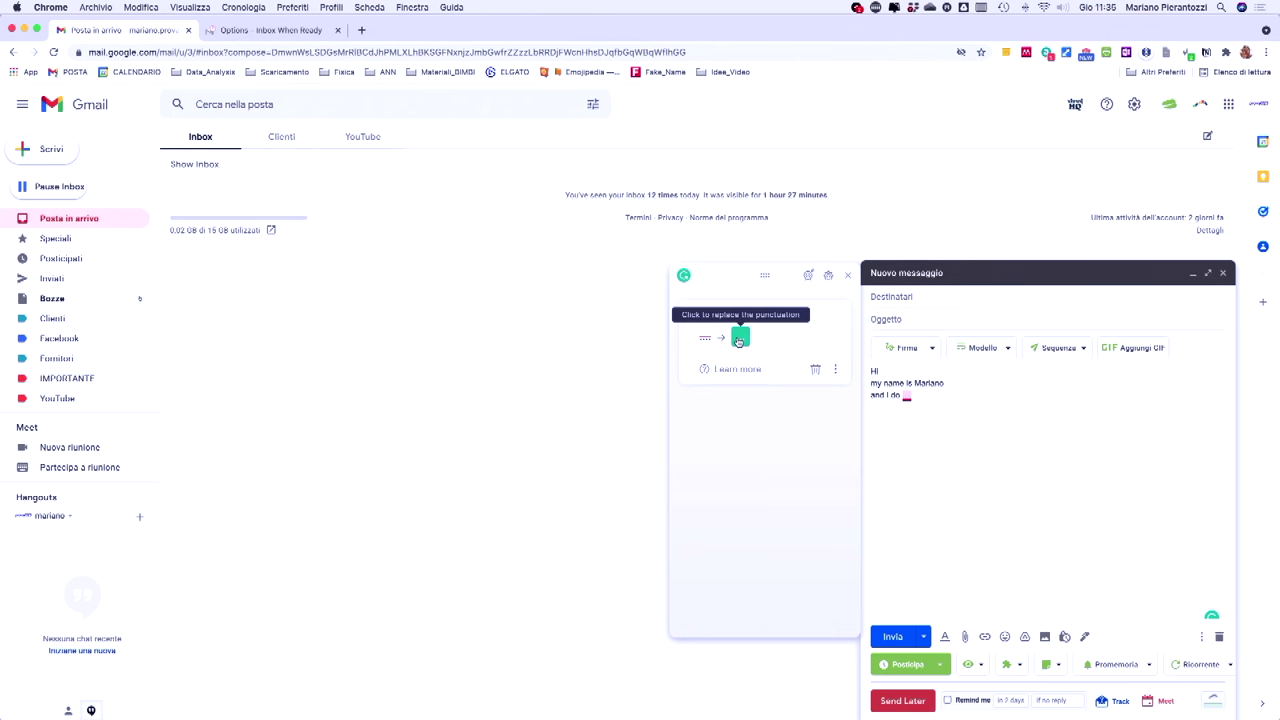
pyautogui.click(741, 339)
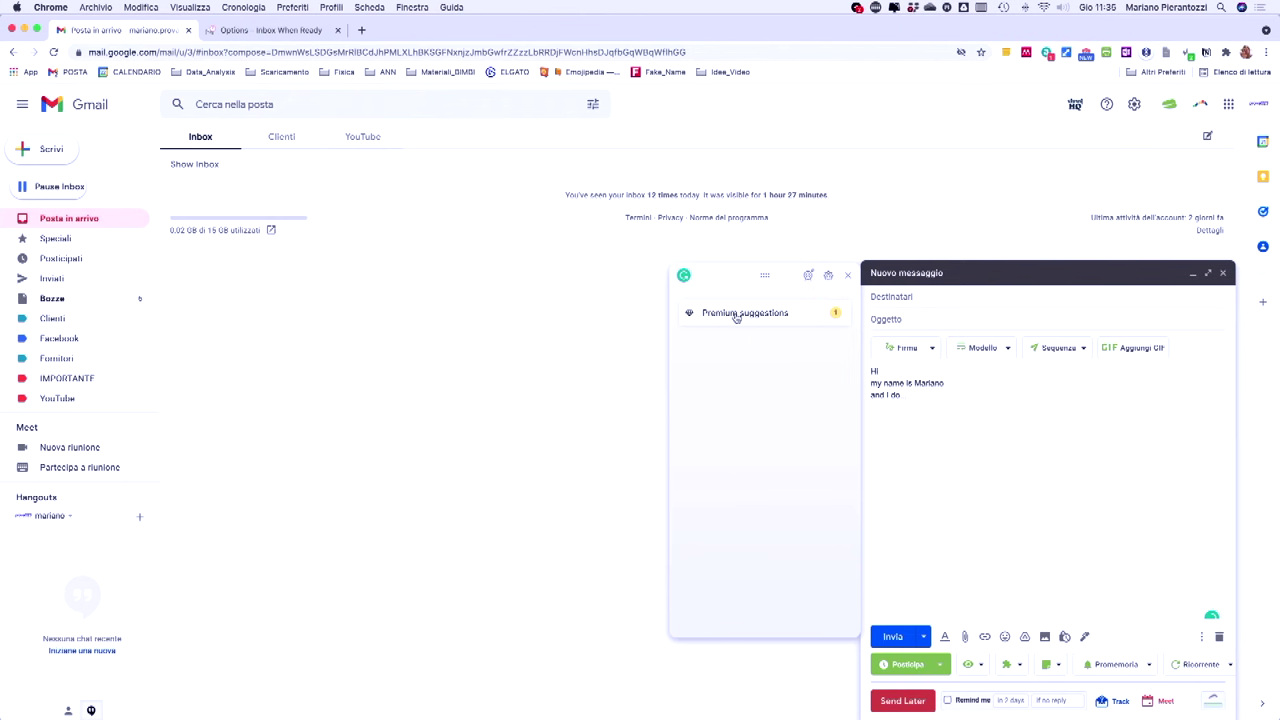